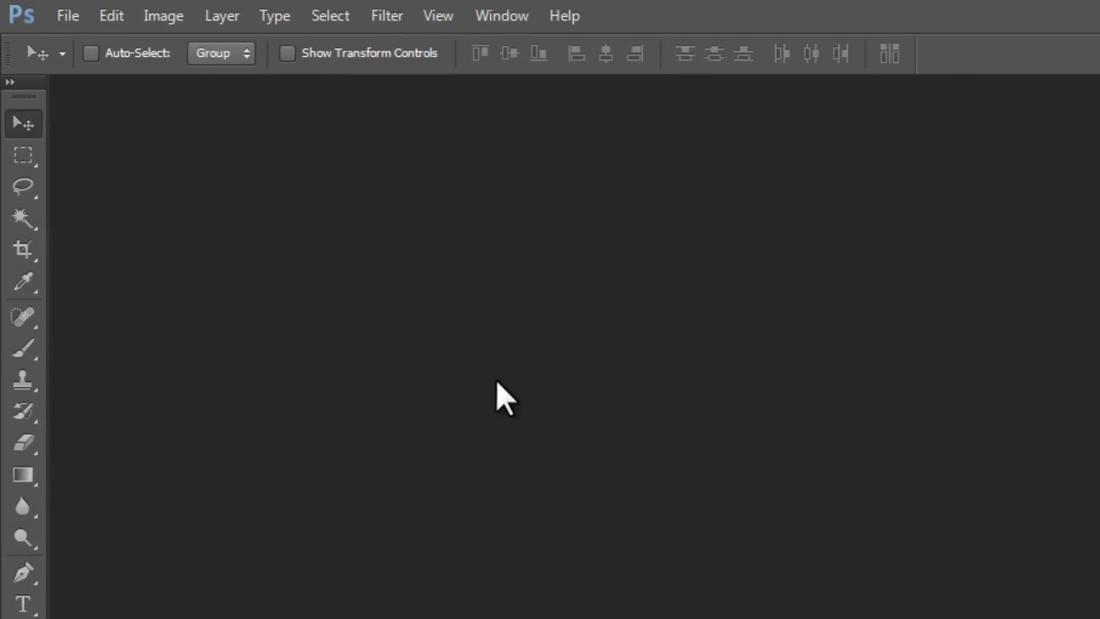
# Open the Untitled-1 portrait photo from My Pictures.
pyautogui.click(64, 16)
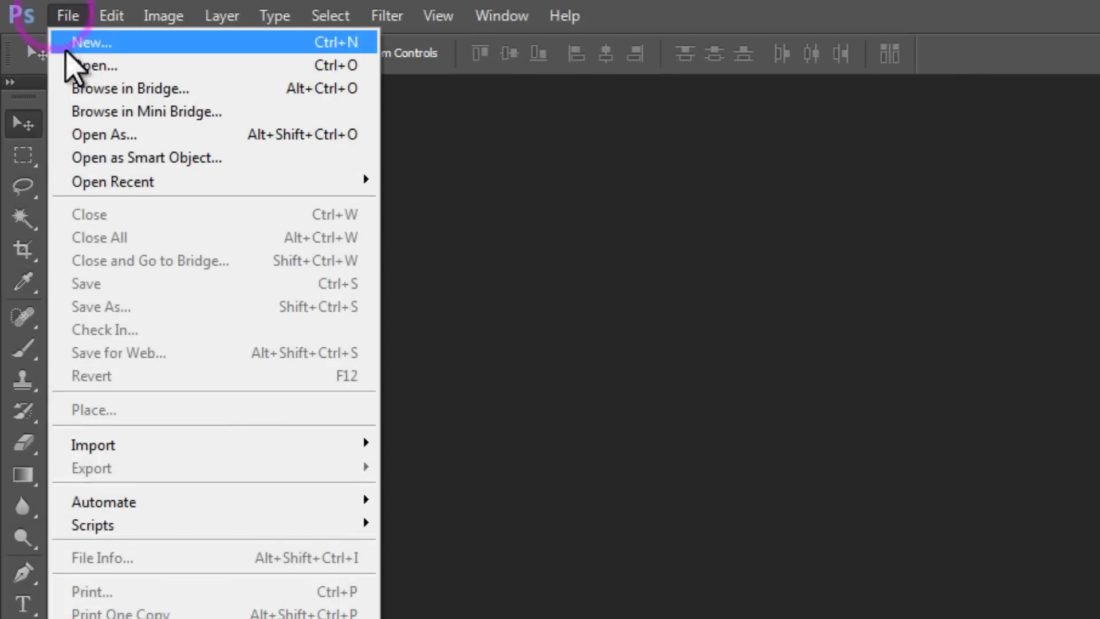
pyautogui.click(74, 66)
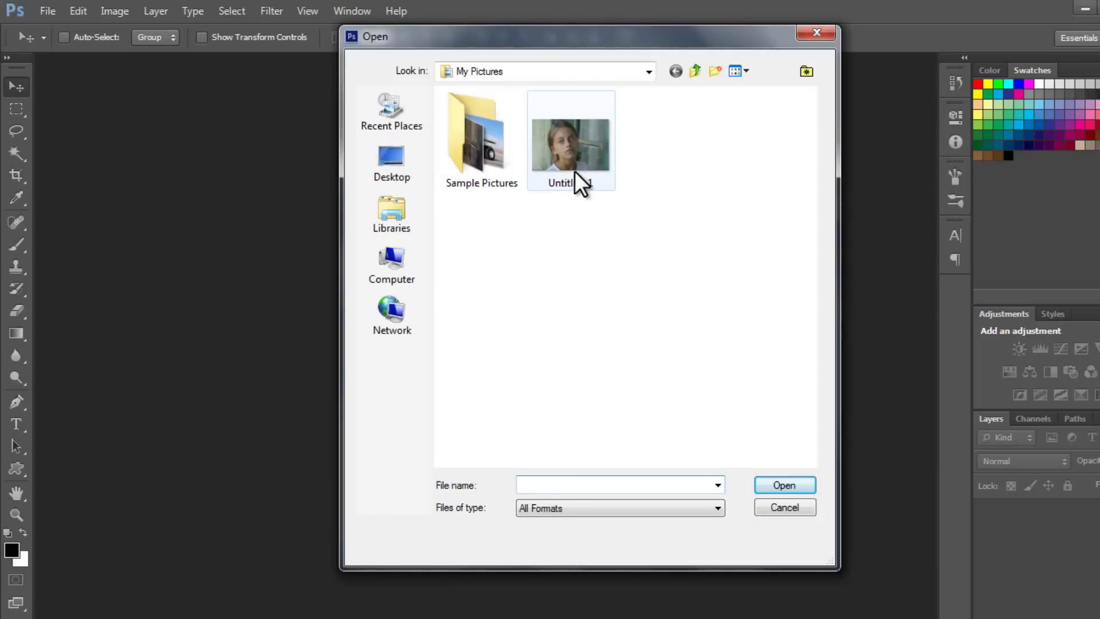
pyautogui.click(575, 171)
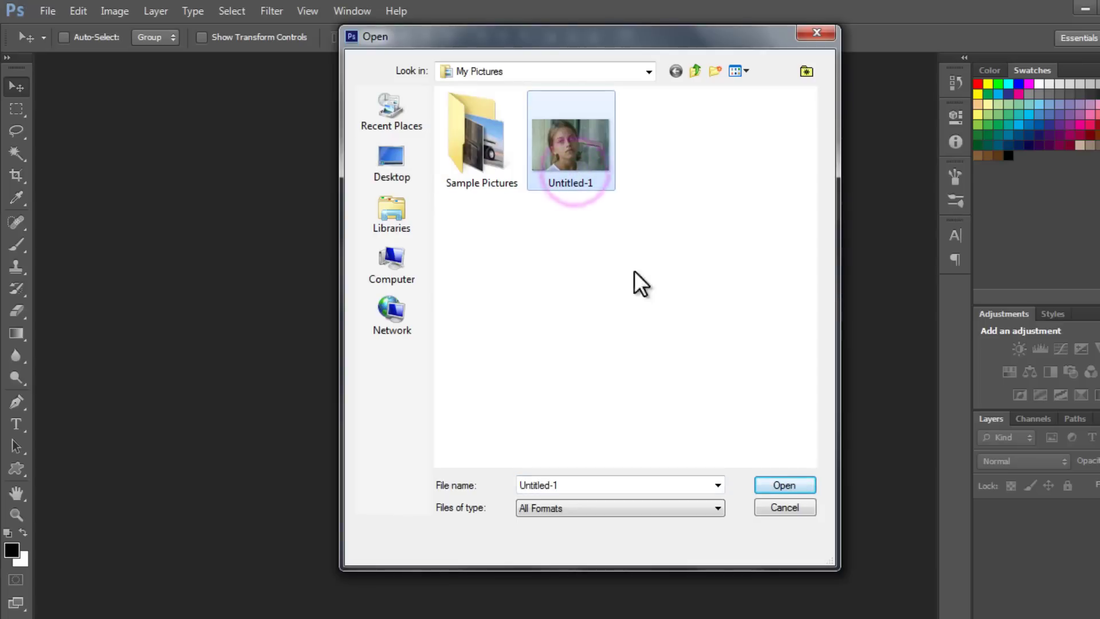
pyautogui.click(759, 483)
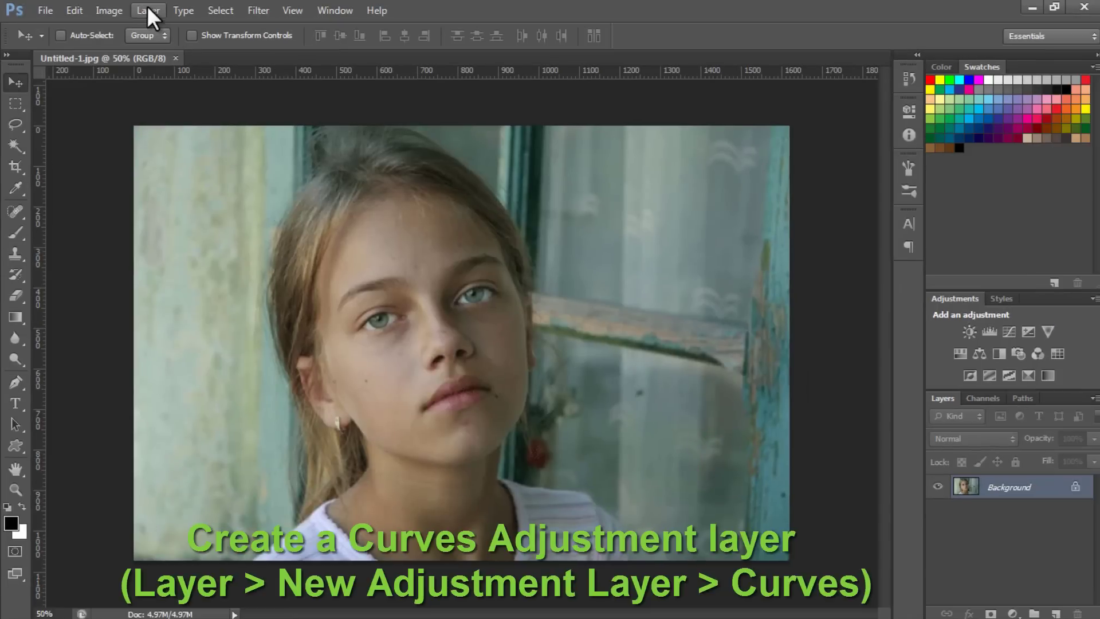
pyautogui.click(147, 6)
# Add a Curves 1 adjustment layer blended in Screen mode.
pyautogui.click(180, 152)
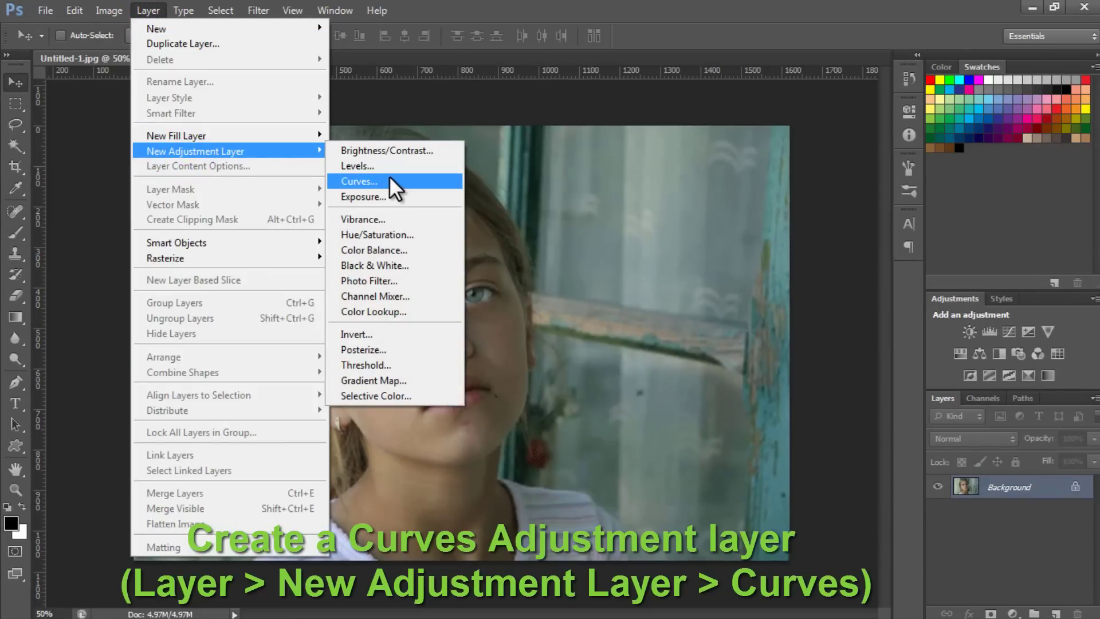
pyautogui.click(407, 182)
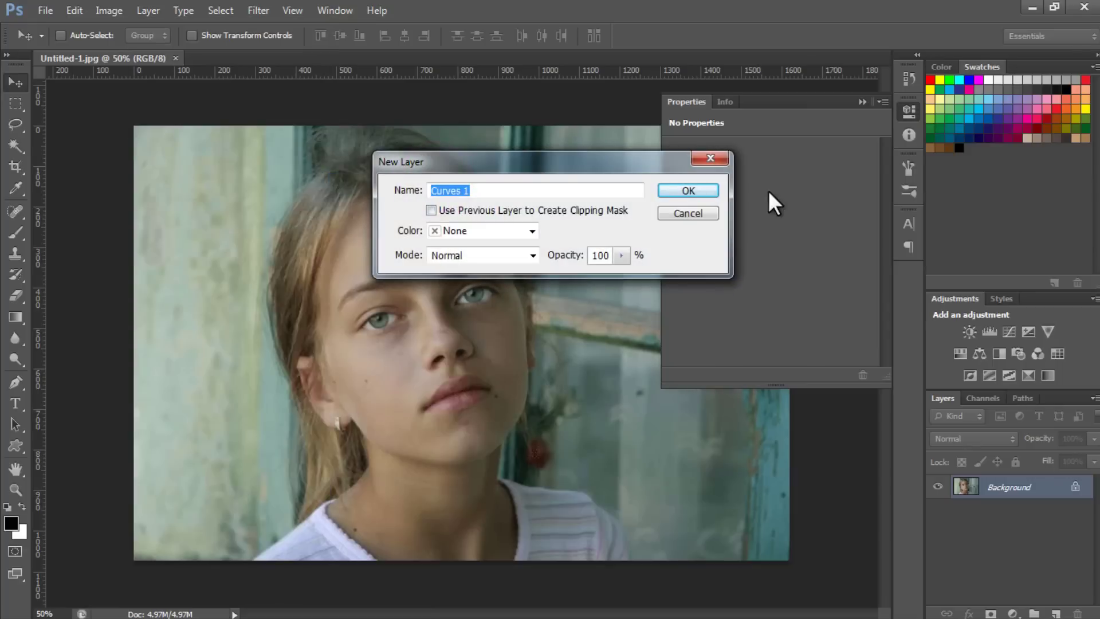
pyautogui.click(706, 187)
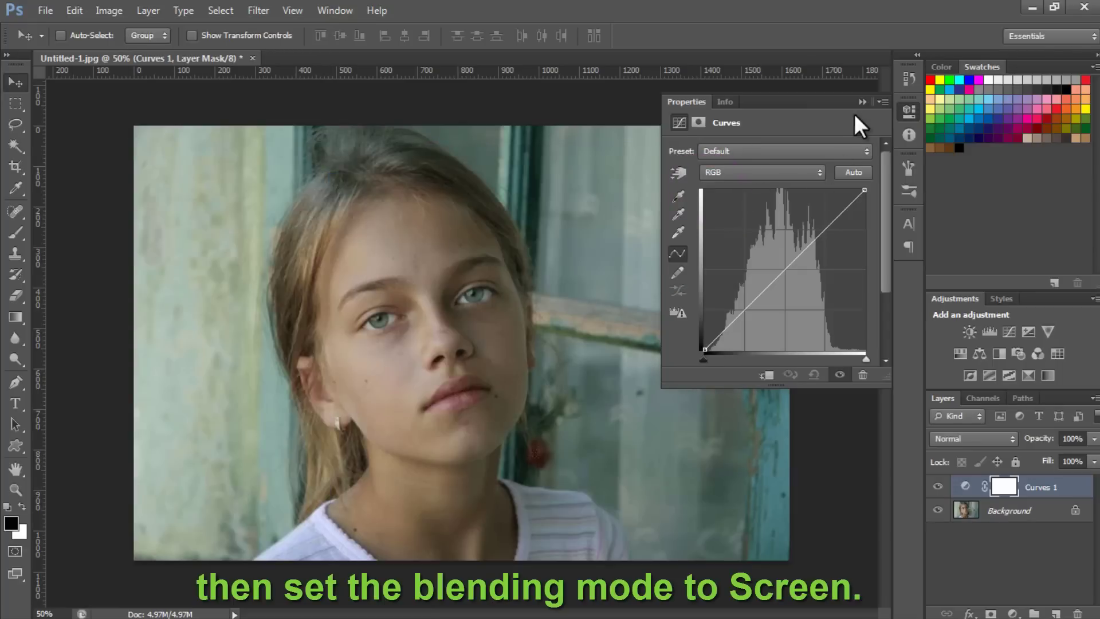
pyautogui.click(861, 101)
pyautogui.click(990, 438)
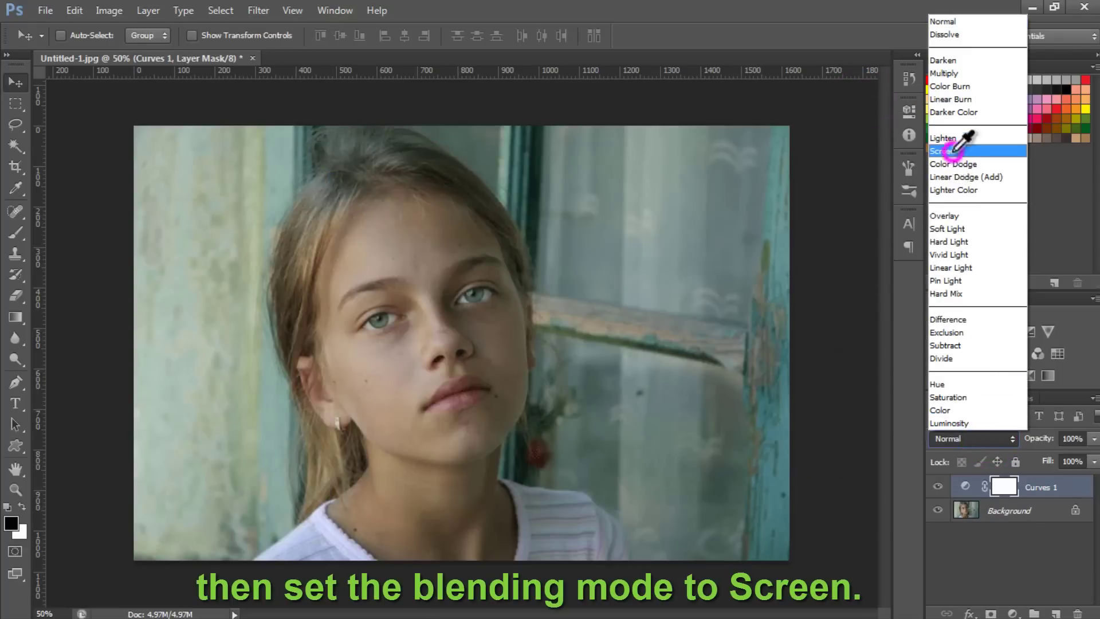
pyautogui.click(953, 150)
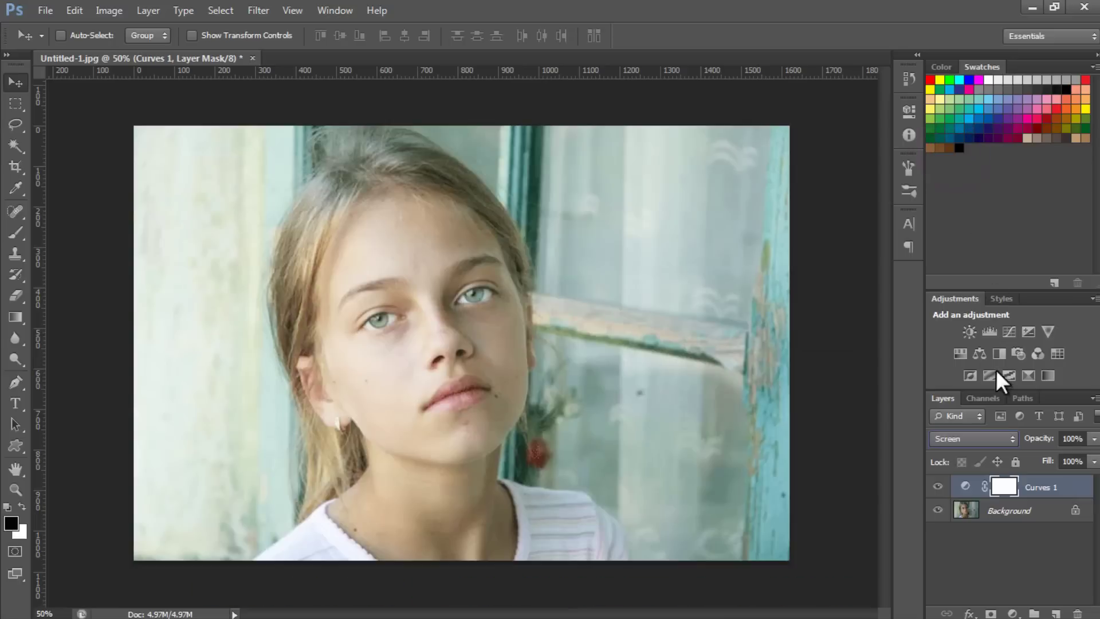
# Invert the Curves 1 layer mask to black.
pyautogui.doubleClick(1004, 490)
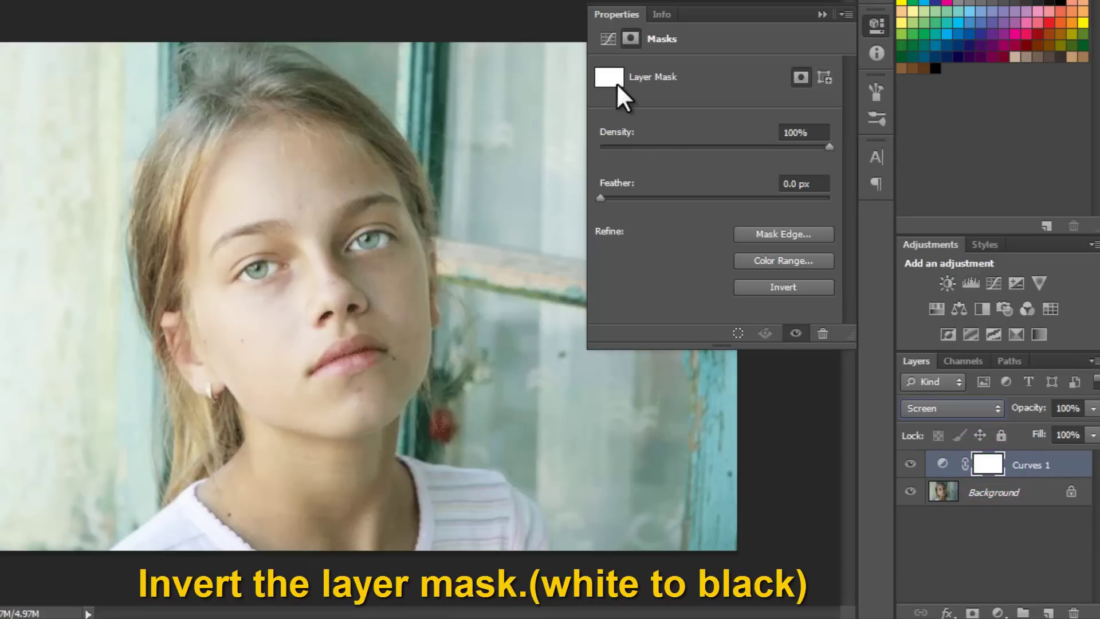
pyautogui.click(771, 287)
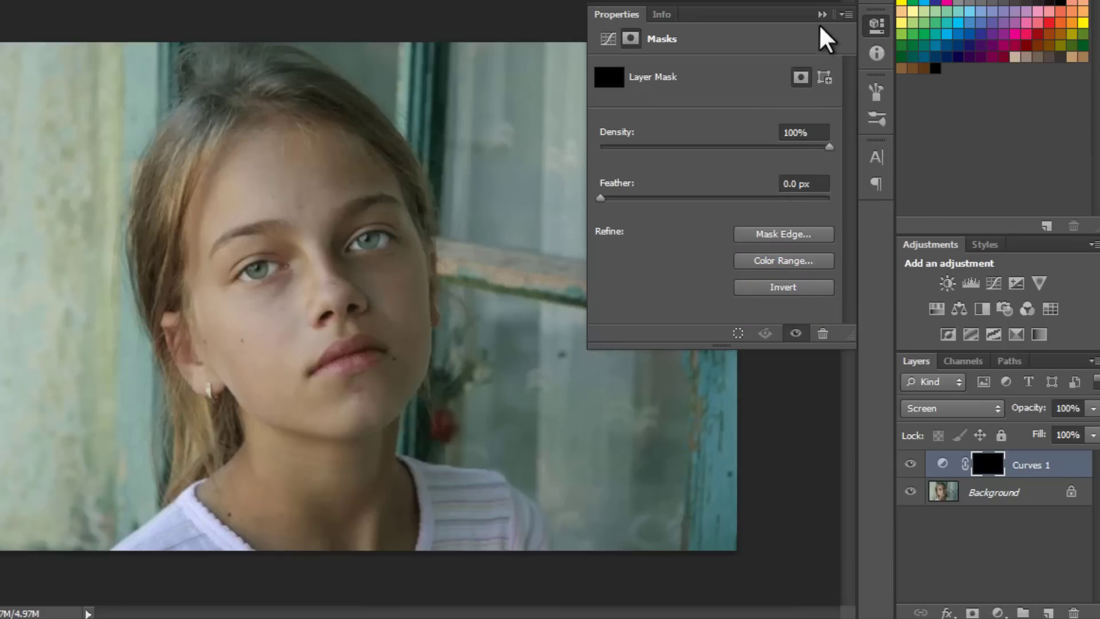
pyautogui.click(823, 13)
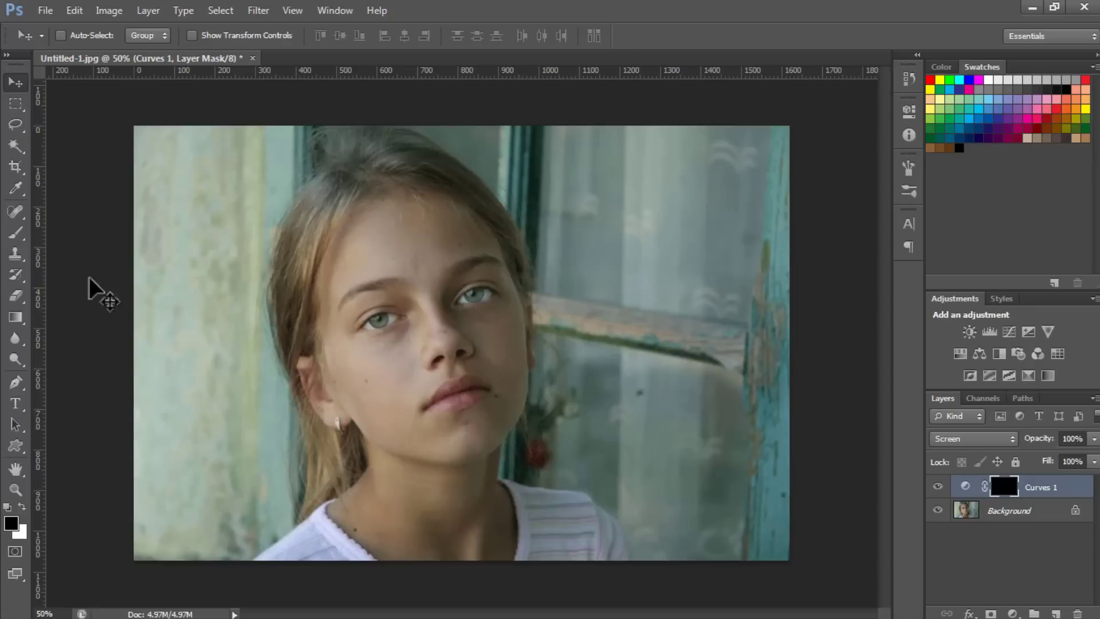
# Brush white onto the Curves 1 mask over both irises, using black to correct overspill.
pyautogui.click(11, 234)
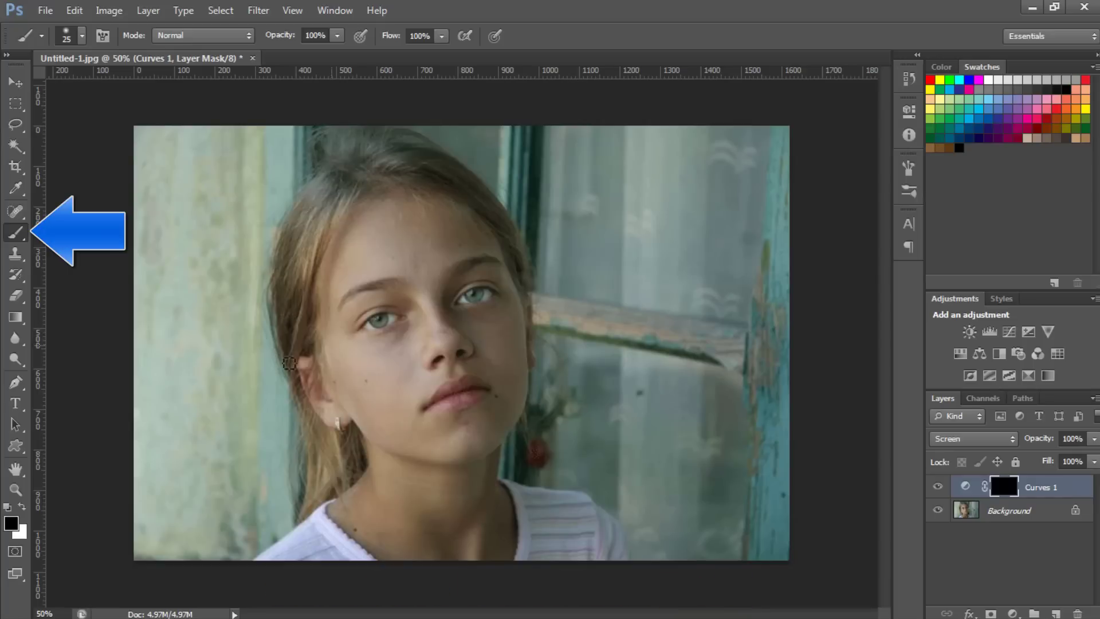
pyautogui.keyDown('ctrl'); pyautogui.click(379, 331); pyautogui.keyUp('ctrl')
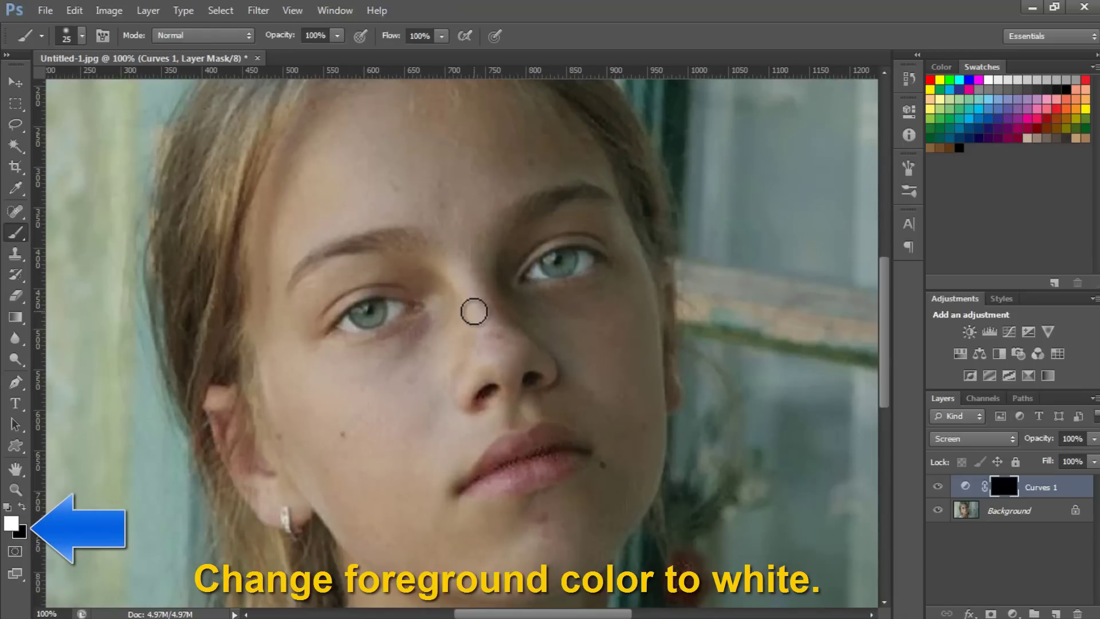
pyautogui.moveTo(376, 307)
pyautogui.mouseDown()
pyautogui.moveTo(354, 322)
pyautogui.moveTo(360, 310)
pyautogui.mouseUp()
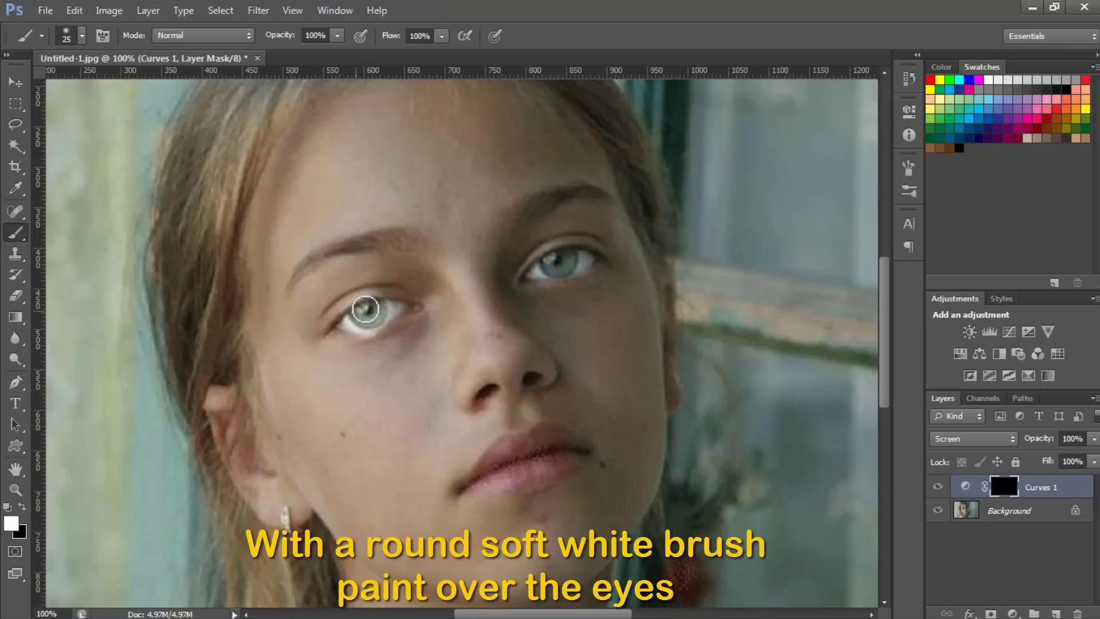
pyautogui.moveTo(549, 261)
pyautogui.mouseDown()
pyautogui.moveTo(563, 257)
pyautogui.moveTo(552, 267)
pyautogui.mouseUp()
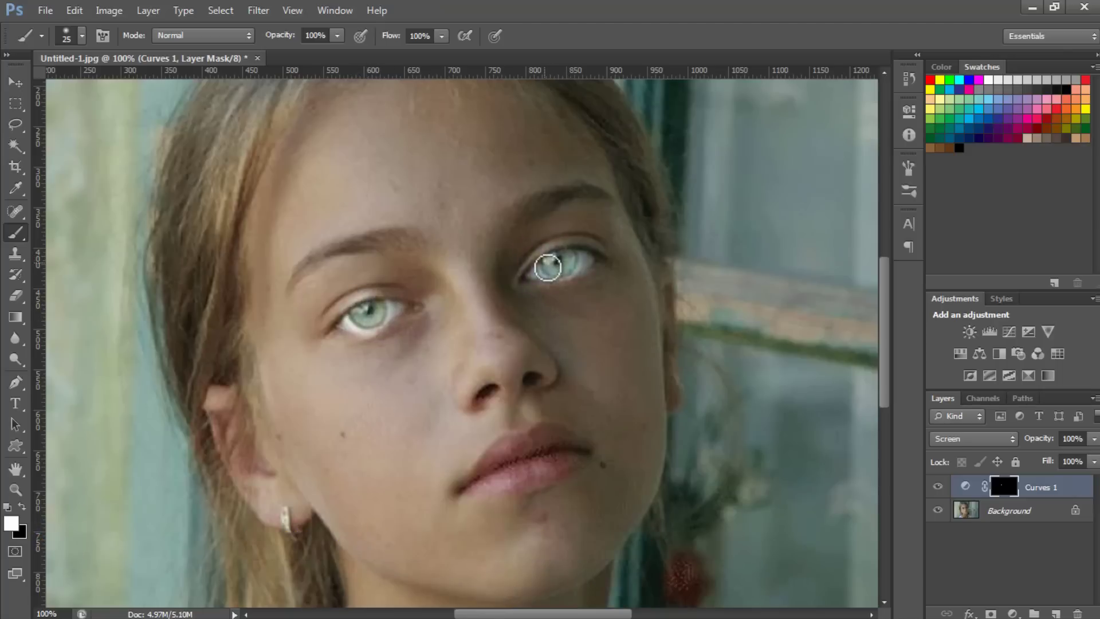
pyautogui.press('x')
pyautogui.moveTo(344, 315)
pyautogui.mouseDown()
pyautogui.moveTo(368, 327)
pyautogui.moveTo(395, 312)
pyautogui.moveTo(343, 300)
pyautogui.mouseUp()
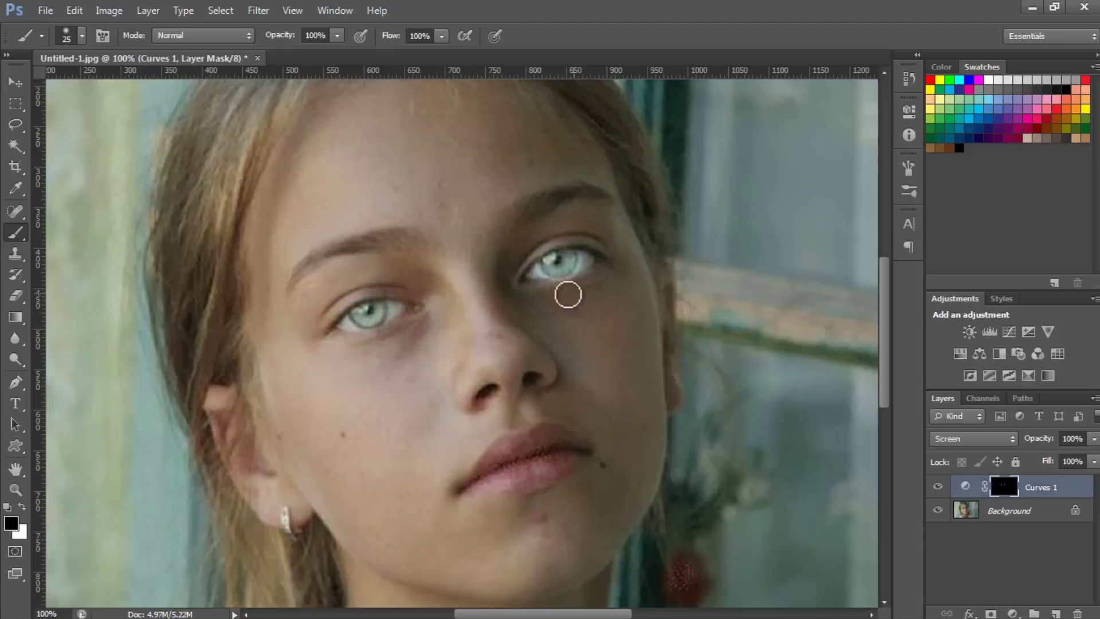
pyautogui.press('x')
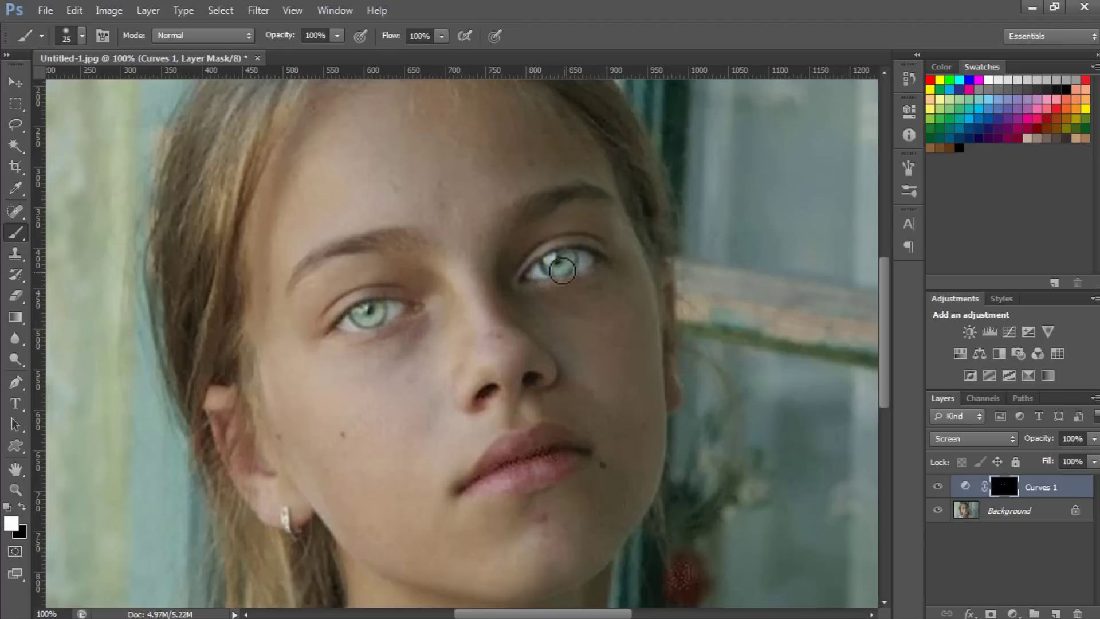
pyautogui.moveTo(547, 259)
pyautogui.mouseDown()
pyautogui.moveTo(571, 278)
pyautogui.moveTo(574, 256)
pyautogui.moveTo(581, 276)
pyautogui.mouseUp()
pyautogui.press('x')
pyautogui.press('x')
pyautogui.press('x')
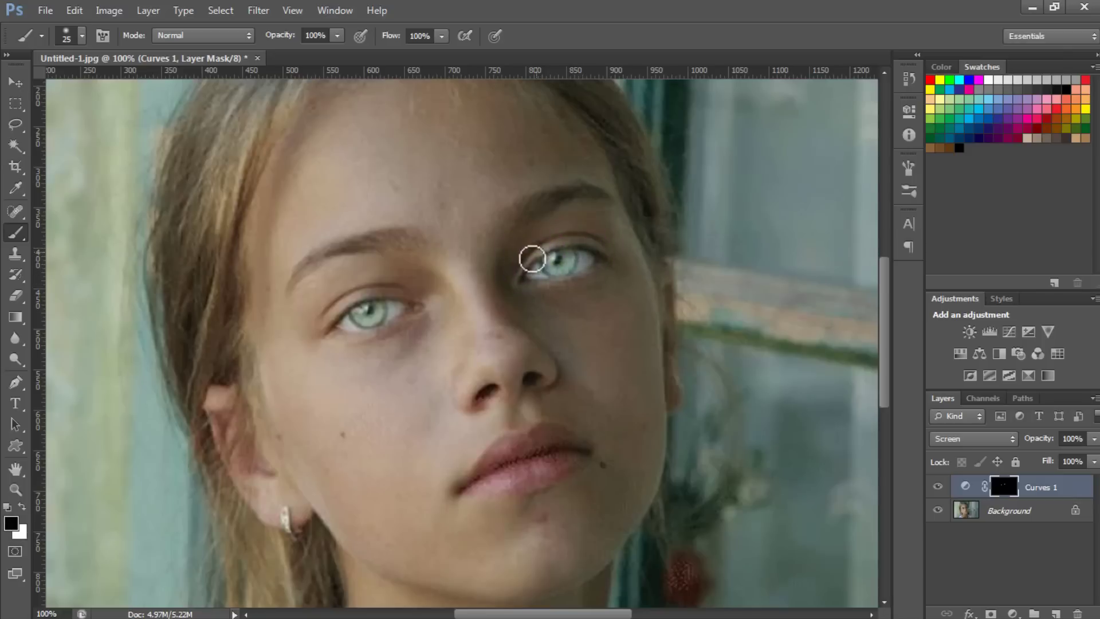
# Lower the Curves 1 layer opacity to 55%.
pyautogui.press('z')
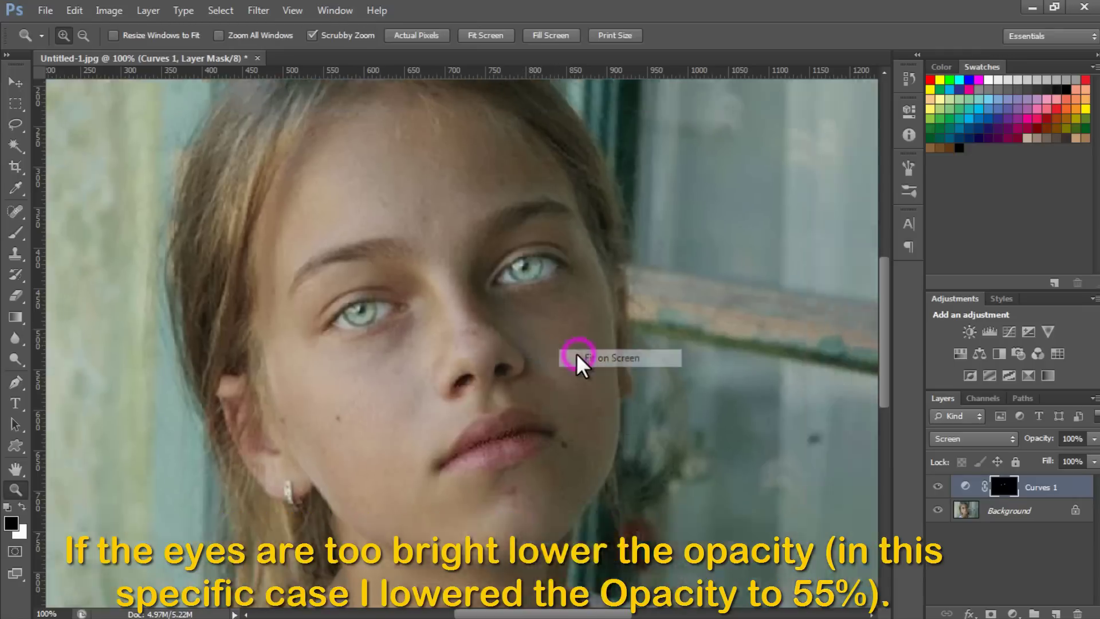
pyautogui.moveTo(576, 352); pyautogui.dragTo(571, 350)
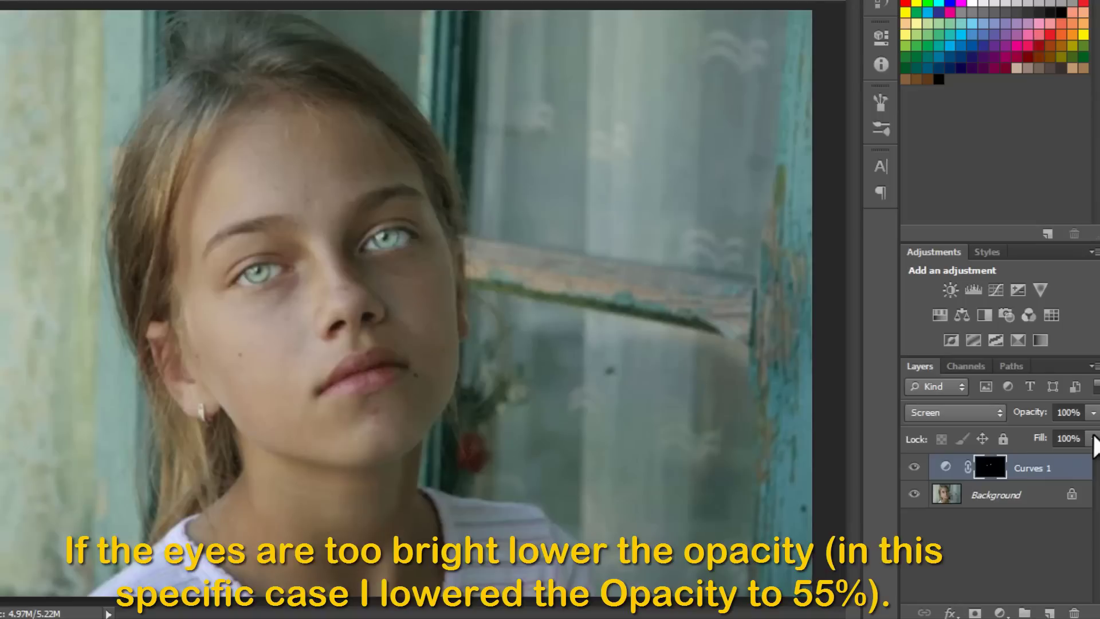
pyautogui.click(1069, 412)
pyautogui.write('55')
pyautogui.click(1030, 470)
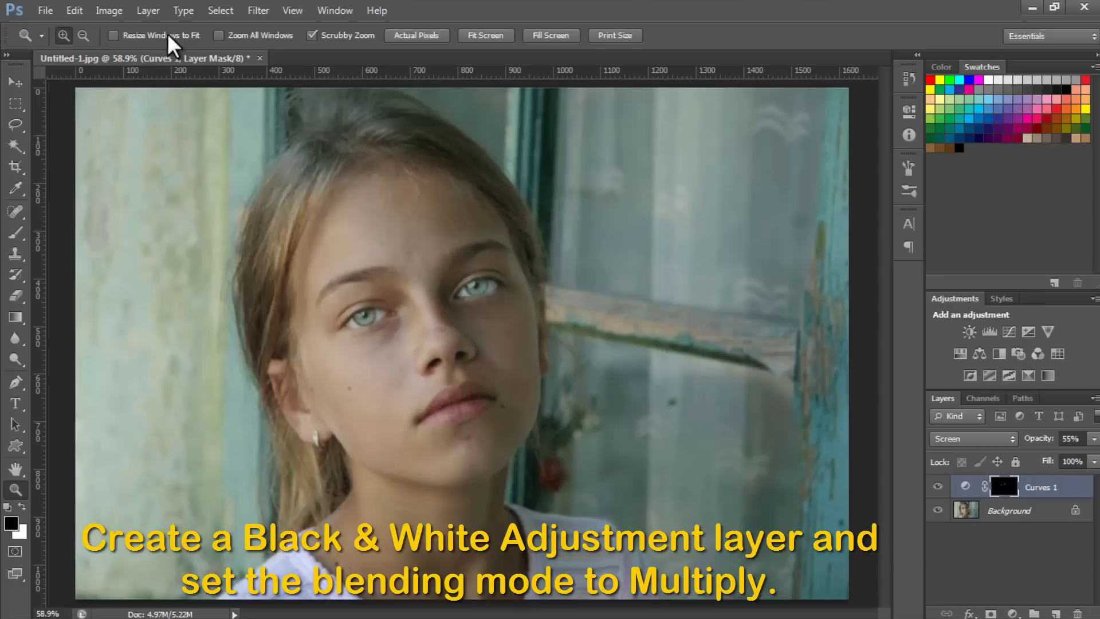
# Add a Black & White 1 adjustment layer blended in Multiply mode.
pyautogui.click(148, 11)
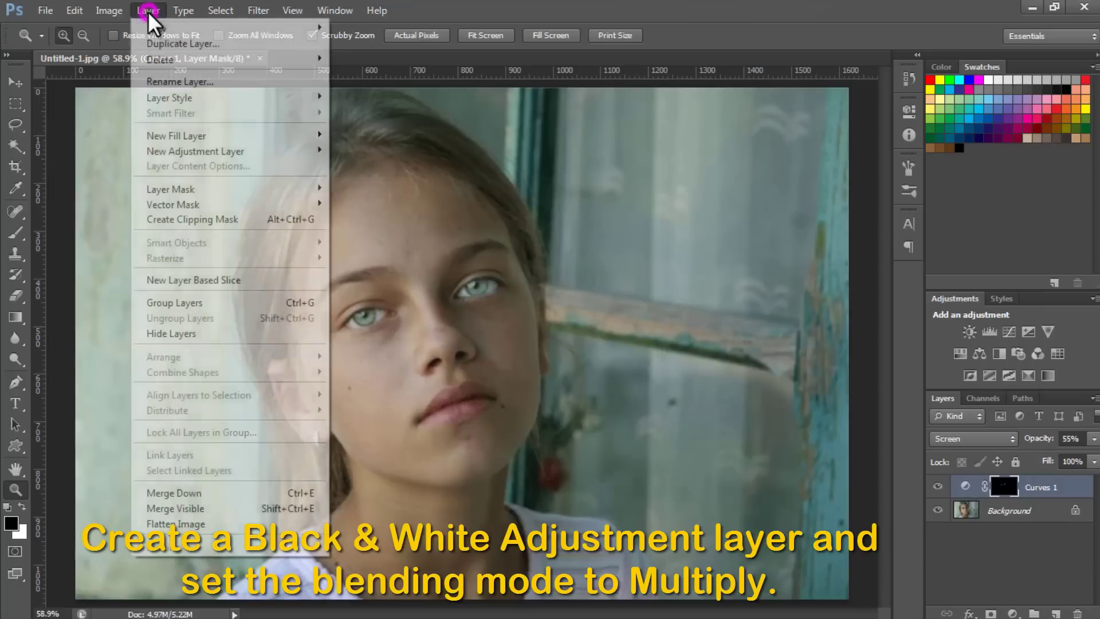
pyautogui.click(184, 151)
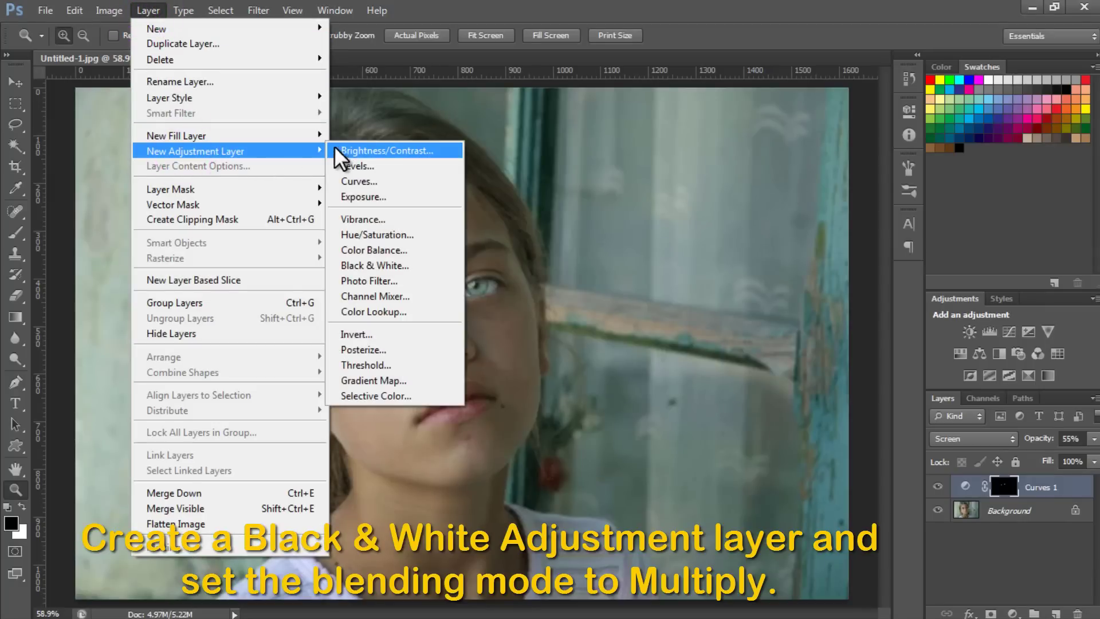
pyautogui.click(402, 265)
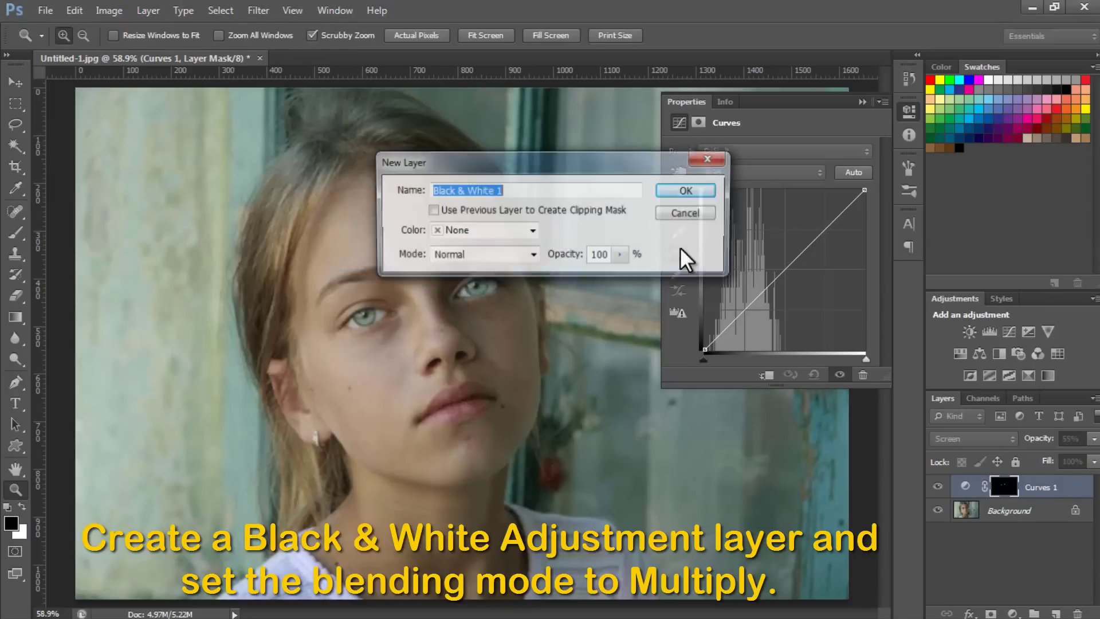
pyautogui.click(702, 191)
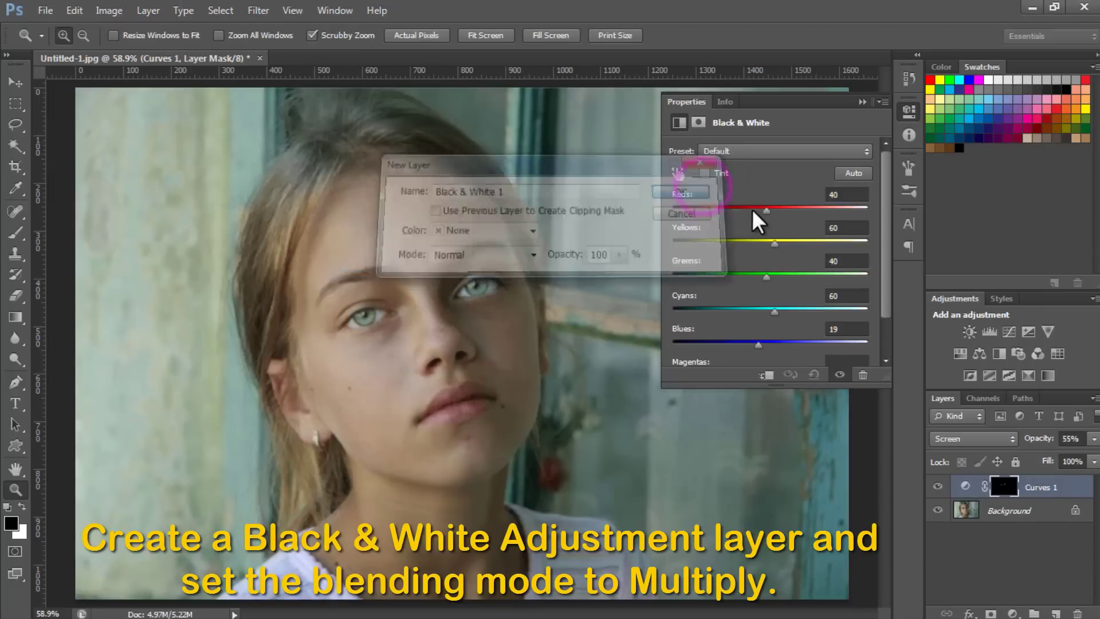
pyautogui.click(974, 438)
pyautogui.click(939, 73)
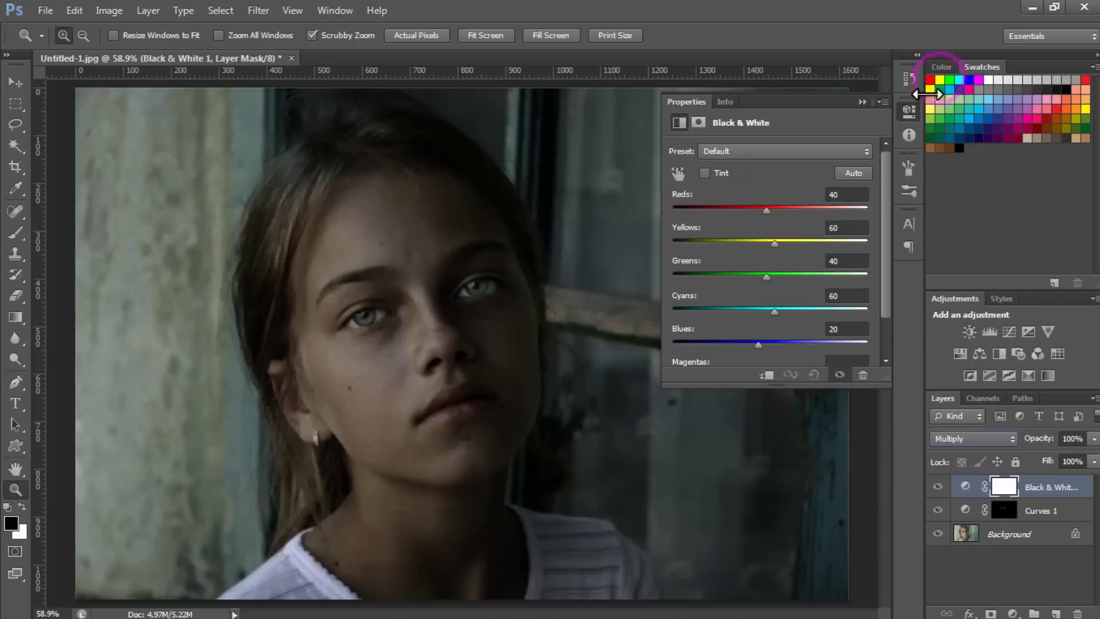
pyautogui.click(861, 103)
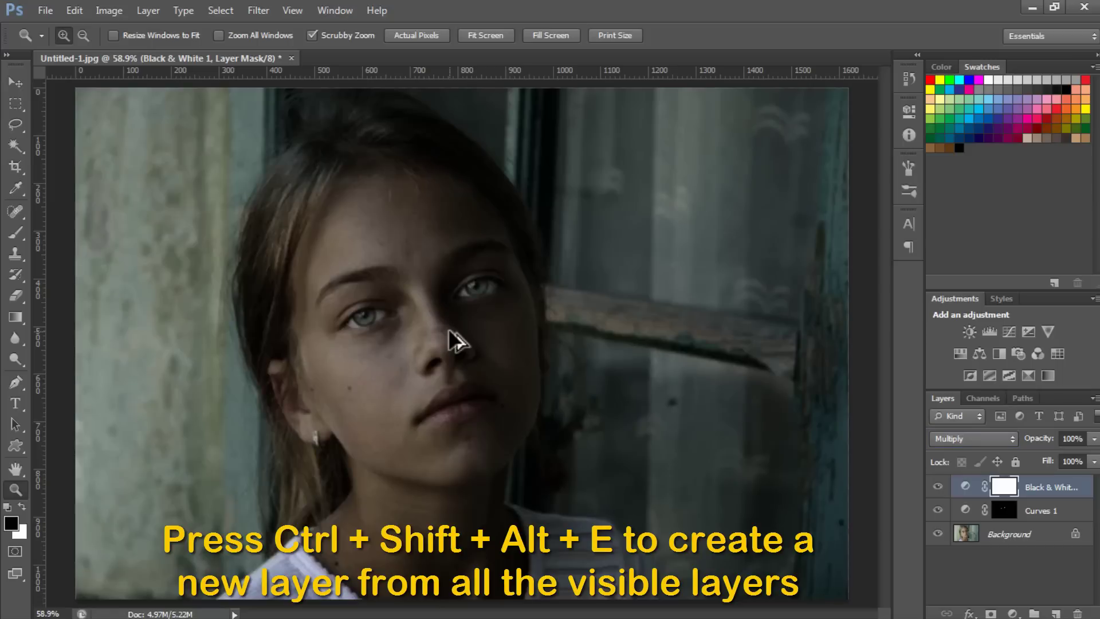
# Stamp visible layers into Layer 1, apply Shadows/Highlights at 35%, then stamp again into Layer 2.
pyautogui.hotkey('ctrl', 'shift', 'alt', 'e')
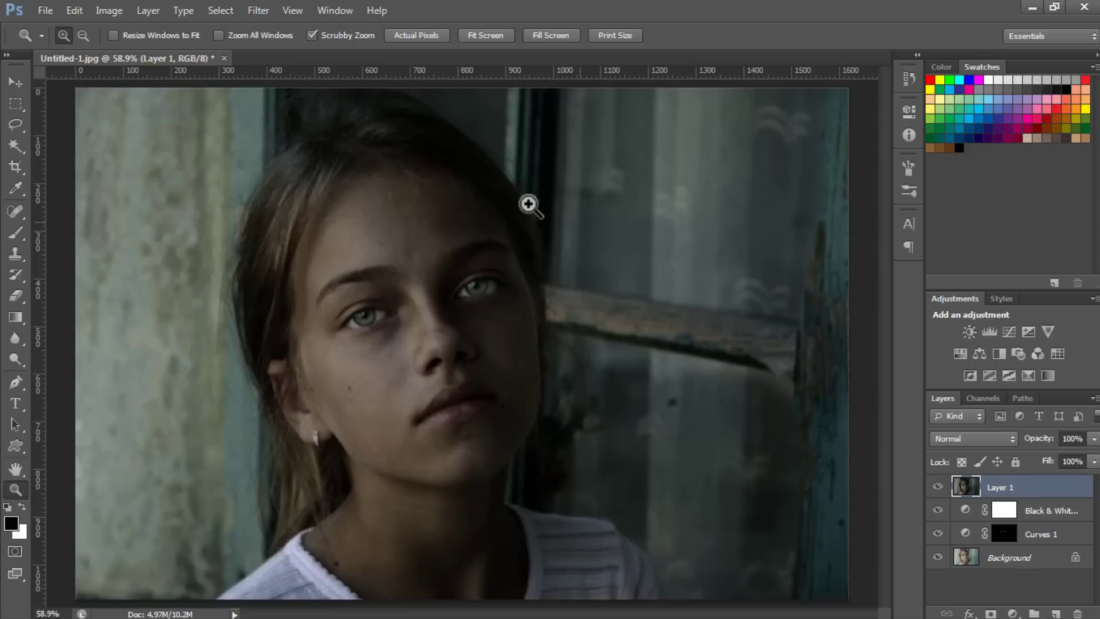
pyautogui.click(121, 11)
pyautogui.moveTo(132, 52)
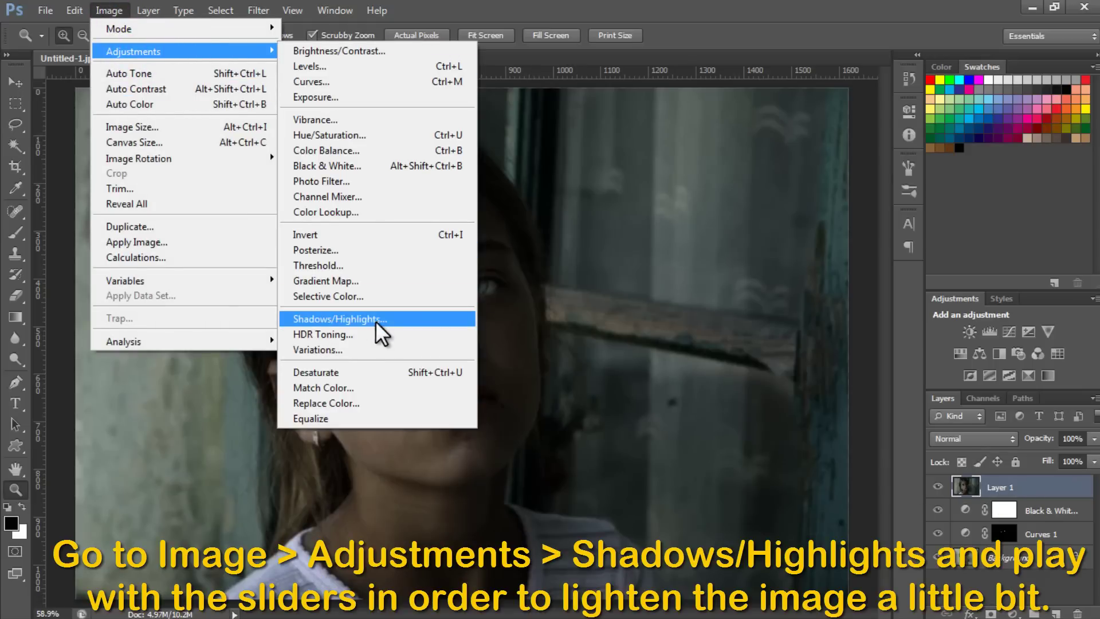
pyautogui.click(374, 319)
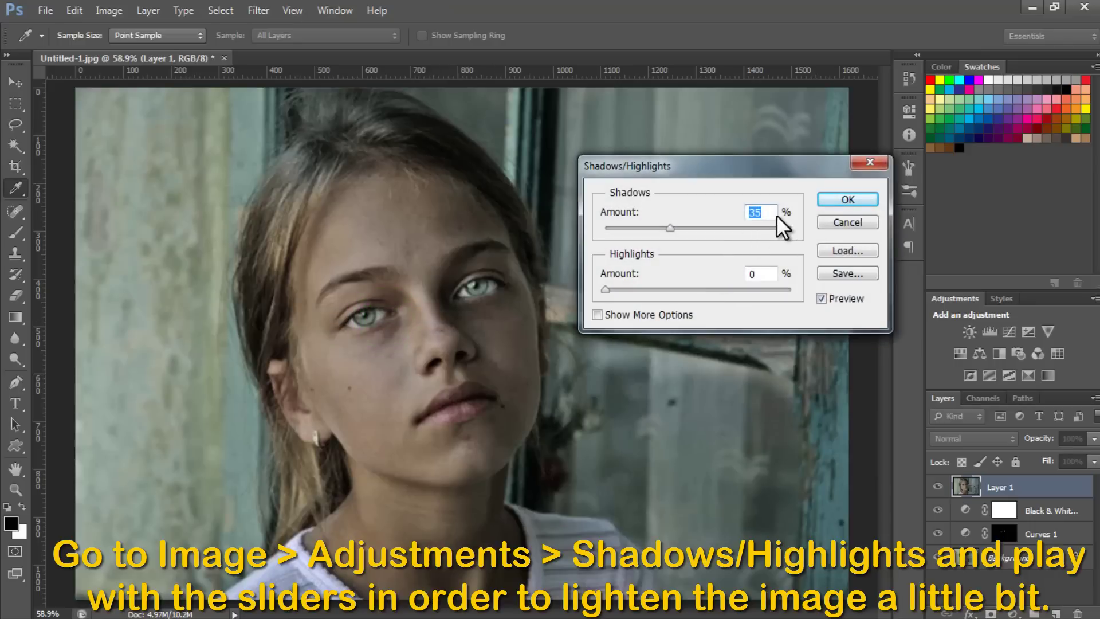
pyautogui.click(842, 200)
pyautogui.press('z')
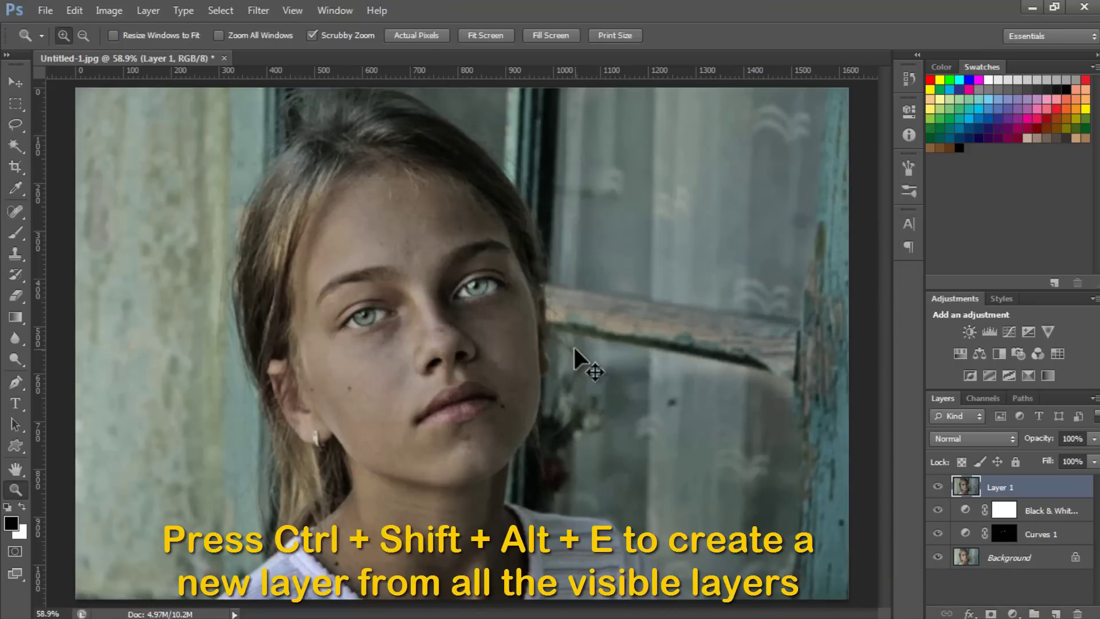
pyautogui.hotkey('ctrl', 'shift', 'alt', 'e')
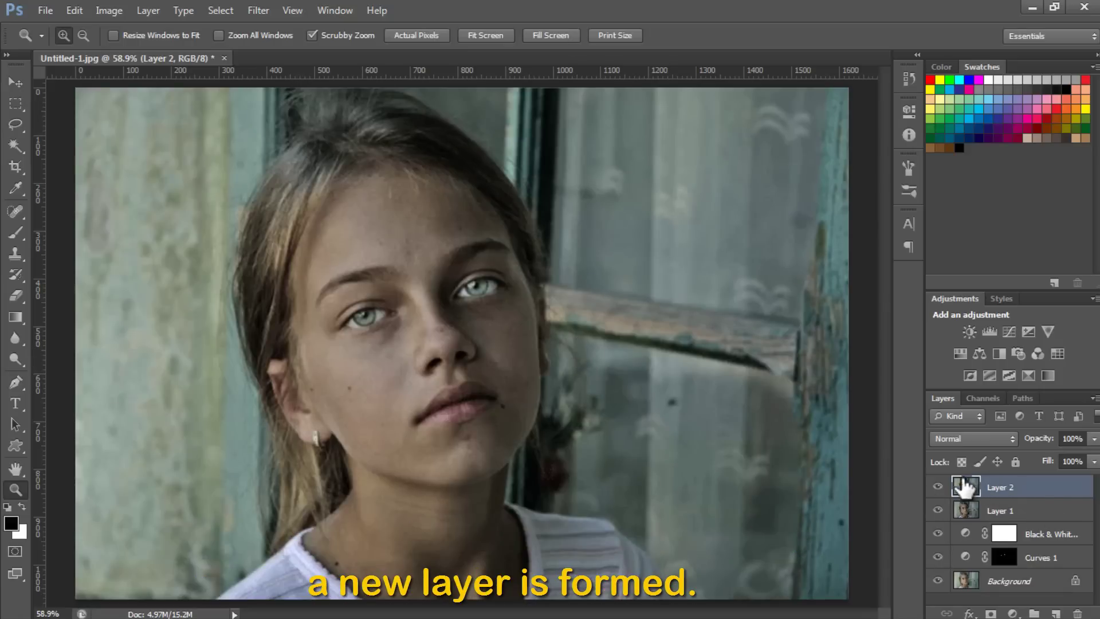
pyautogui.click(19, 357)
# Dodge the forehead, nose tip, right iris and left cheek at 25% midtone exposure.
pyautogui.rightClick(21, 360)
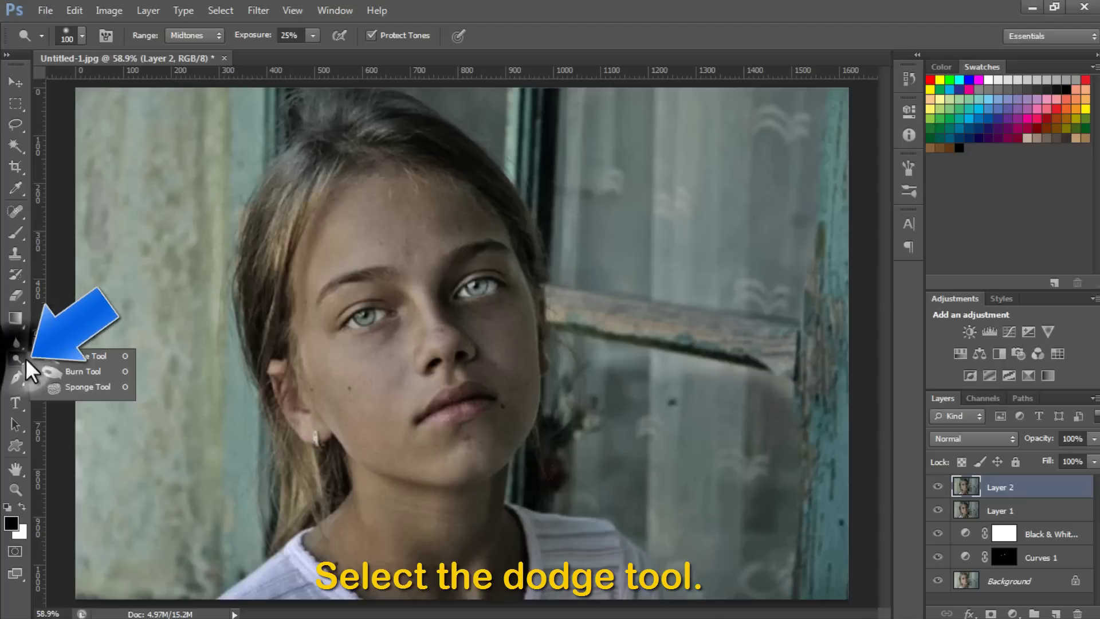
pyautogui.click(105, 356)
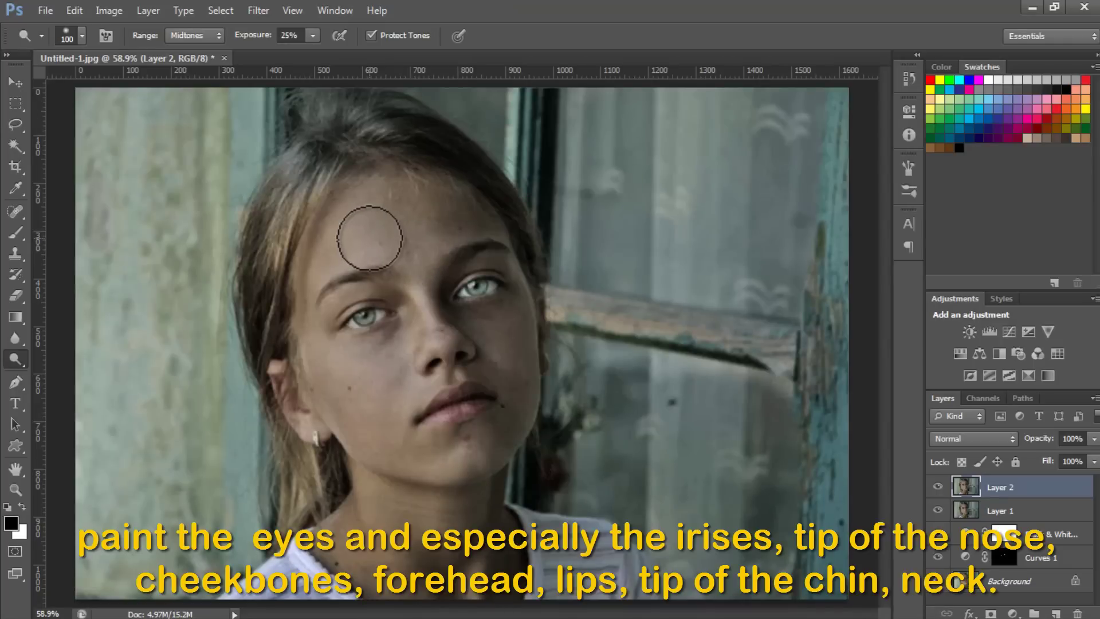
pyautogui.moveTo(328, 252)
pyautogui.mouseDown()
pyautogui.moveTo(424, 243)
pyautogui.moveTo(351, 215)
pyautogui.moveTo(449, 229)
pyautogui.moveTo(447, 216)
pyautogui.moveTo(409, 262)
pyautogui.mouseUp()
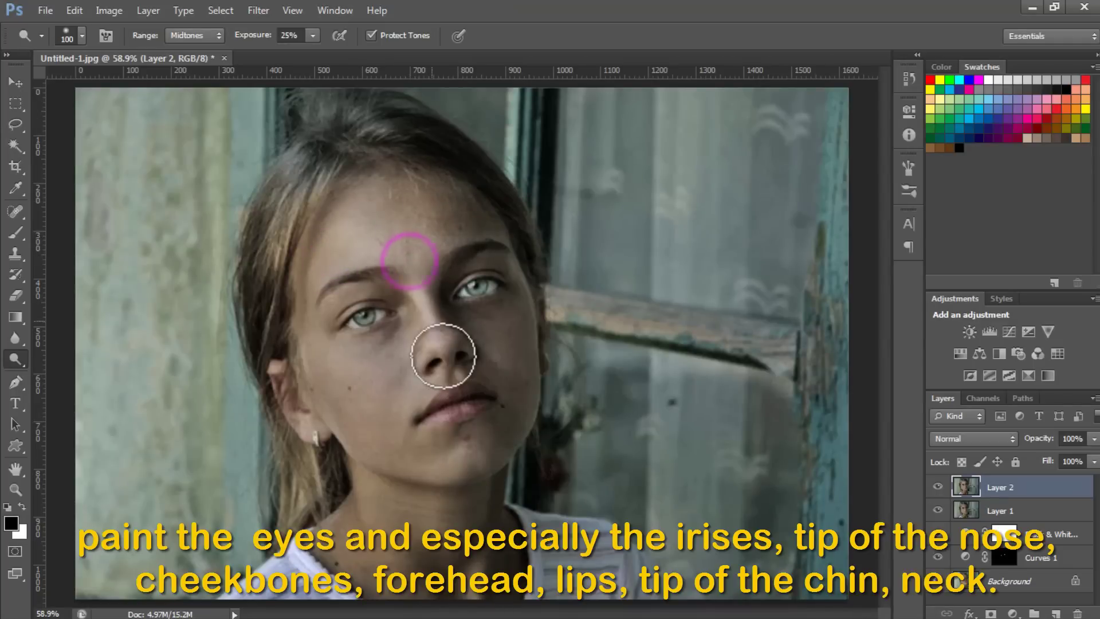
pyautogui.moveTo(435, 335)
pyautogui.mouseDown()
pyautogui.moveTo(432, 358)
pyautogui.moveTo(449, 351)
pyautogui.moveTo(324, 319)
pyautogui.moveTo(380, 330)
pyautogui.mouseUp()
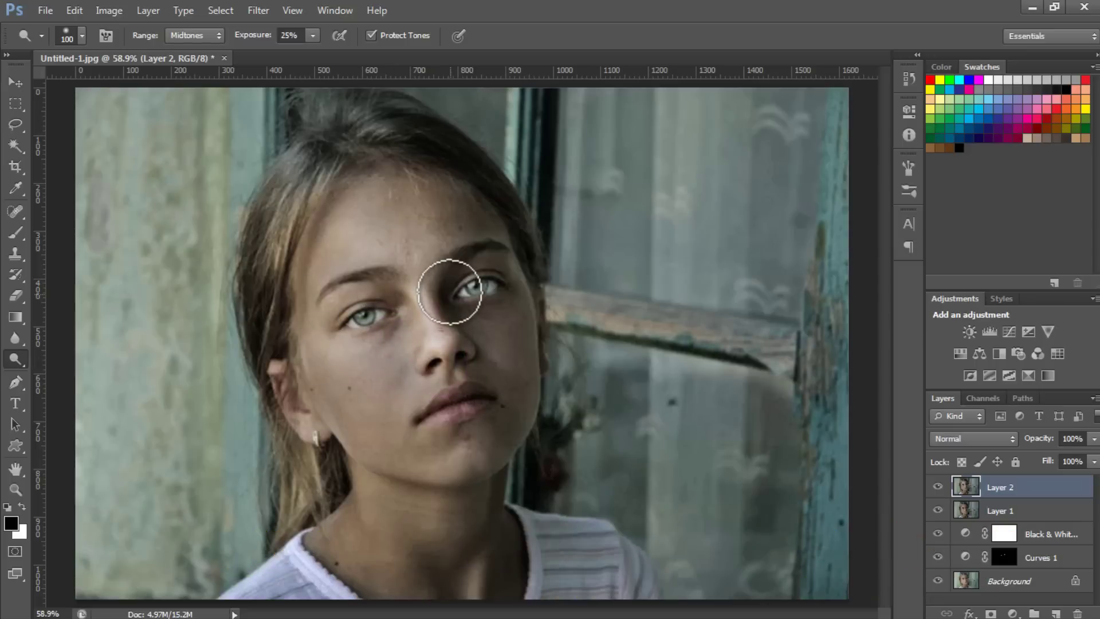
pyautogui.moveTo(457, 292); pyautogui.dragTo(493, 292)
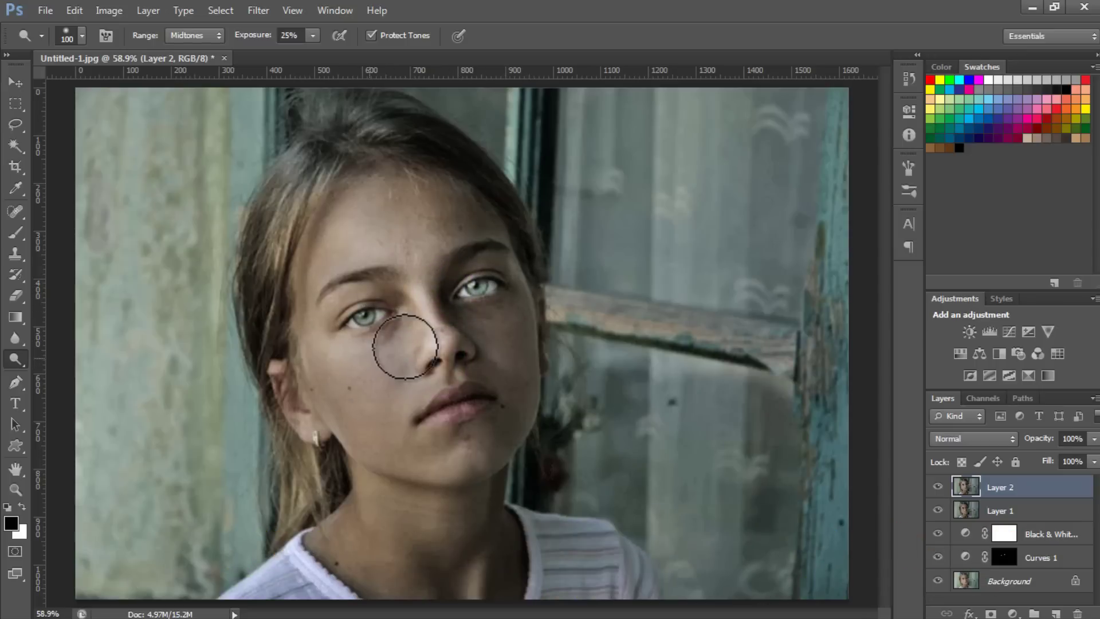
pyautogui.moveTo(410, 282); pyautogui.dragTo(393, 385)
pyautogui.moveTo(317, 355); pyautogui.dragTo(403, 415)
pyautogui.moveTo(401, 373)
pyautogui.mouseDown()
pyautogui.moveTo(327, 429)
pyautogui.moveTo(442, 437)
pyautogui.moveTo(482, 463)
pyautogui.mouseUp()
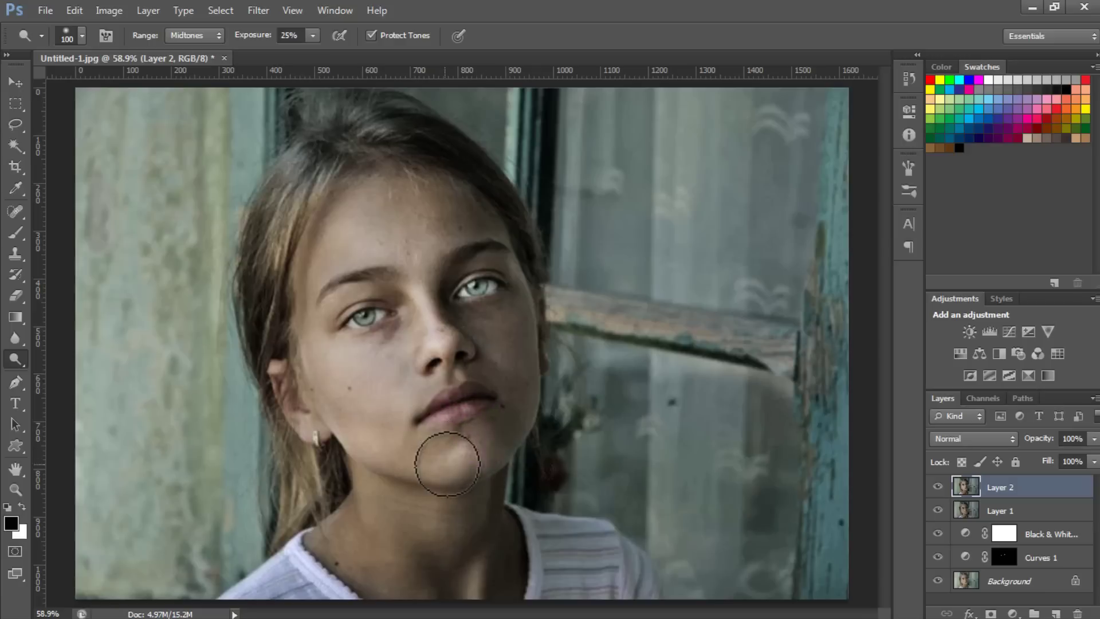
# Dodge under the right eye, the chin, neck, jaw, temple and left cheek.
pyautogui.moveTo(491, 319); pyautogui.dragTo(506, 336)
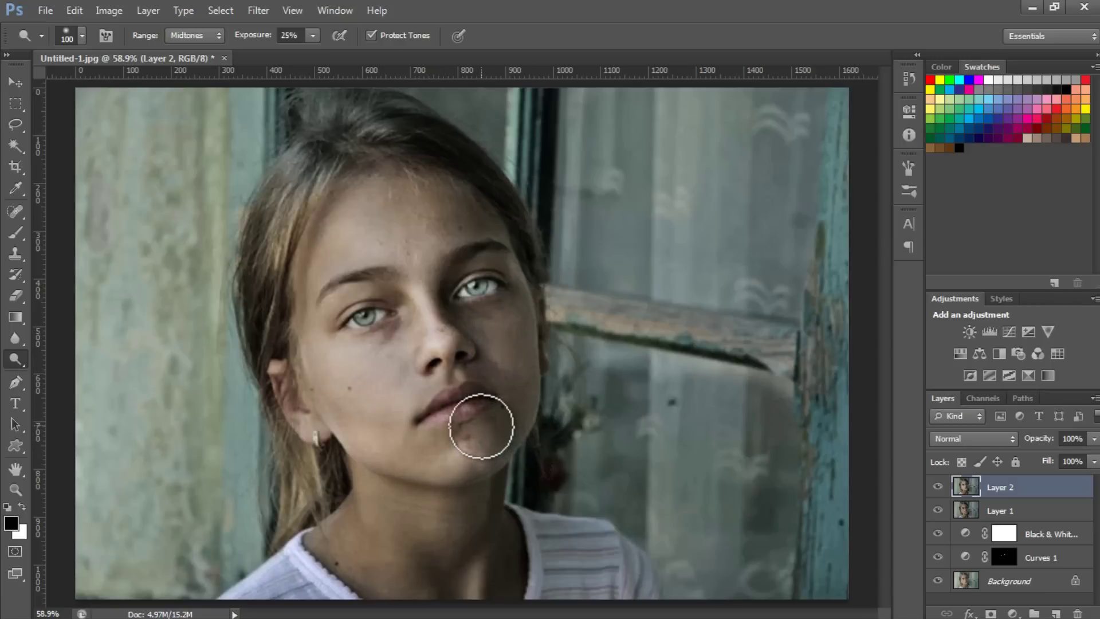
pyautogui.moveTo(486, 436); pyautogui.dragTo(430, 441)
pyautogui.moveTo(469, 482)
pyautogui.mouseDown()
pyautogui.moveTo(429, 555)
pyautogui.moveTo(452, 558)
pyautogui.mouseUp()
pyautogui.moveTo(418, 488); pyautogui.dragTo(412, 540)
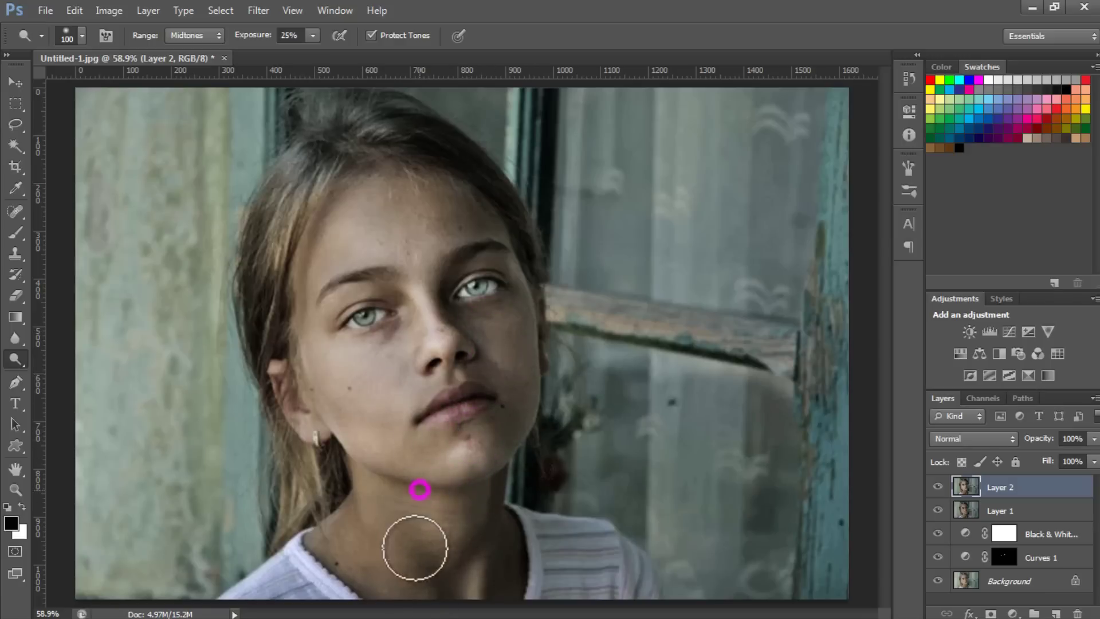
pyautogui.moveTo(329, 464)
pyautogui.mouseDown()
pyautogui.moveTo(425, 520)
pyautogui.moveTo(435, 544)
pyautogui.mouseUp()
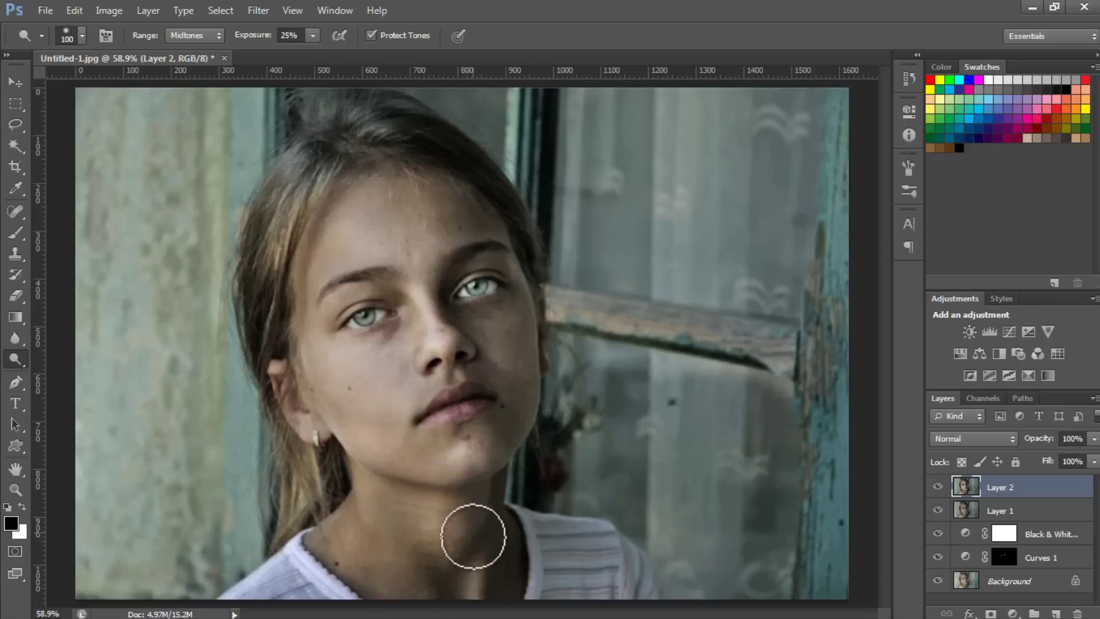
pyautogui.moveTo(478, 494); pyautogui.dragTo(425, 491)
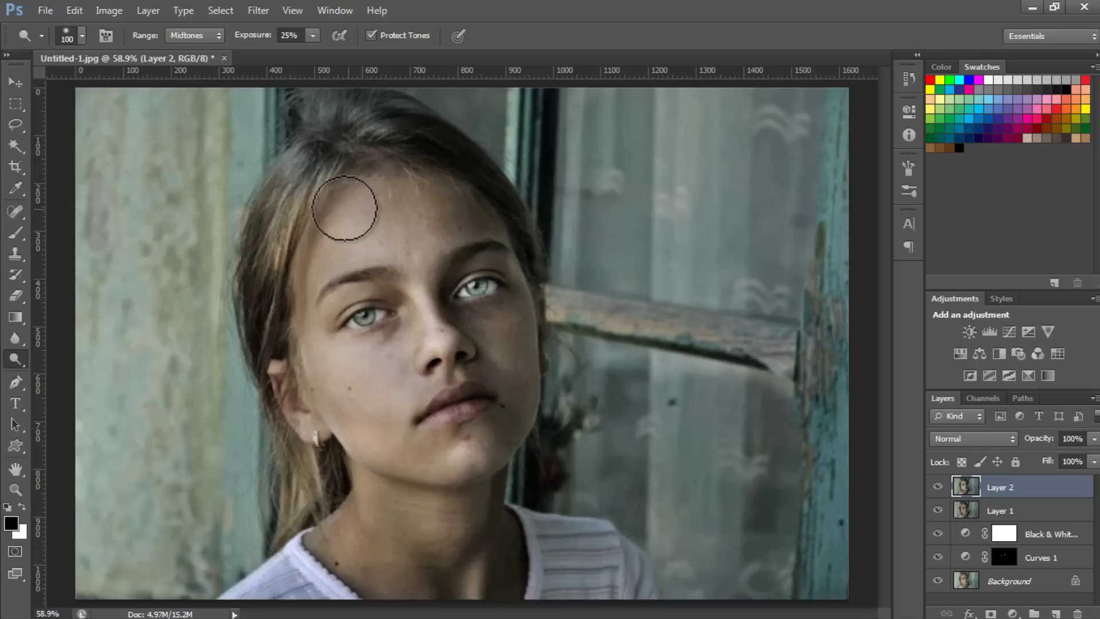
pyautogui.moveTo(331, 216); pyautogui.dragTo(352, 380)
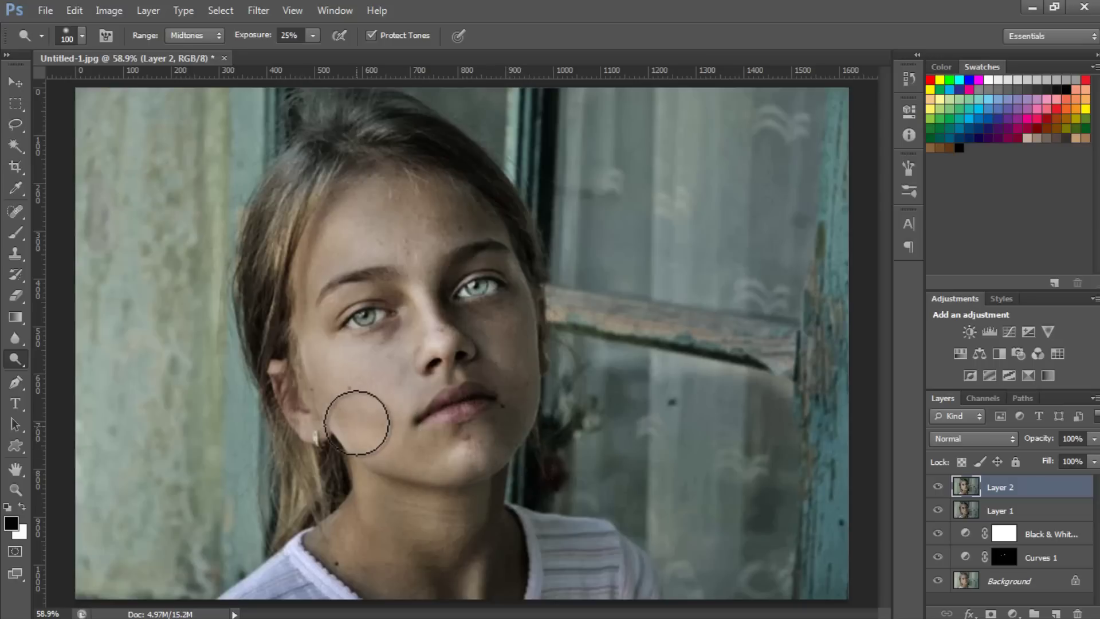
pyautogui.moveTo(344, 414); pyautogui.dragTo(412, 432)
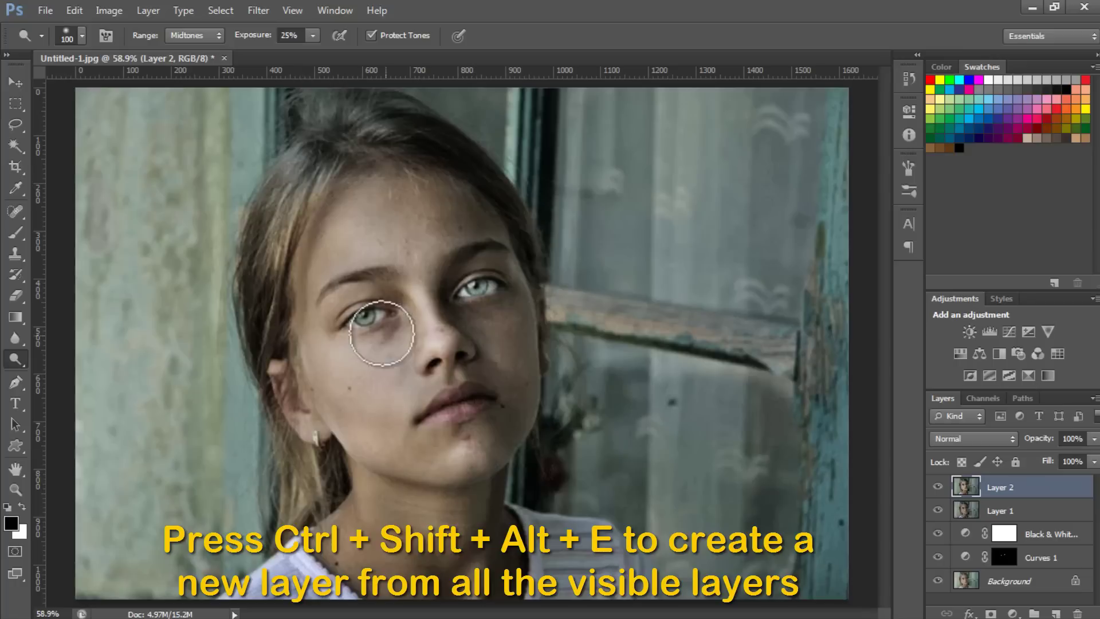
# Stamp visible layers into Layer 3 and sharpen it with Unsharp Mask at amount 84.
pyautogui.press('v')
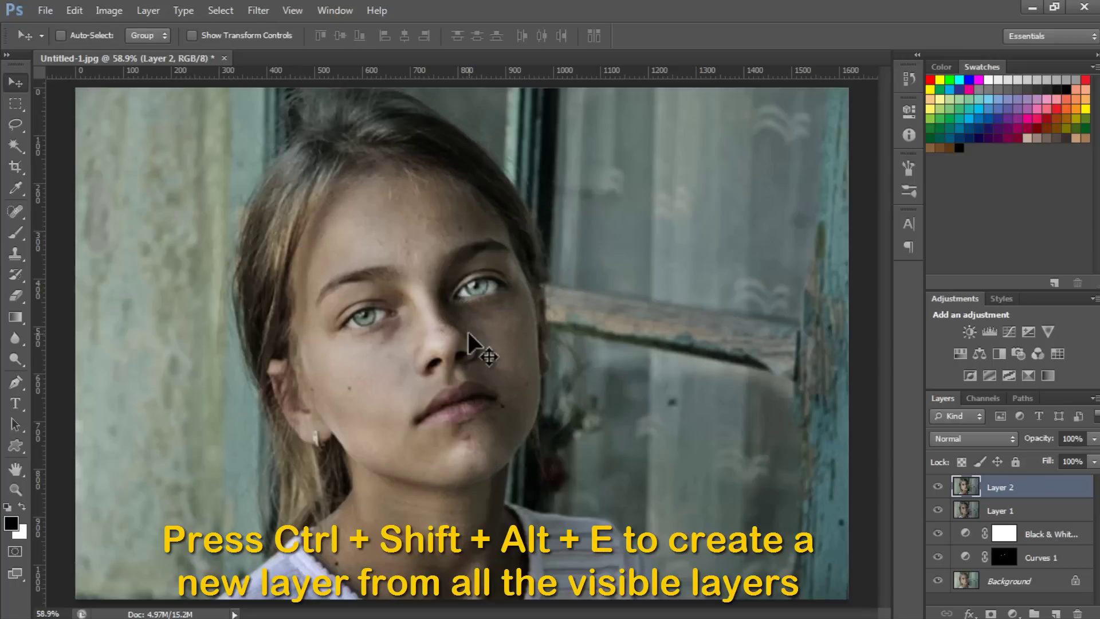
pyautogui.hotkey('ctrl', 'shift', 'alt', 'e')
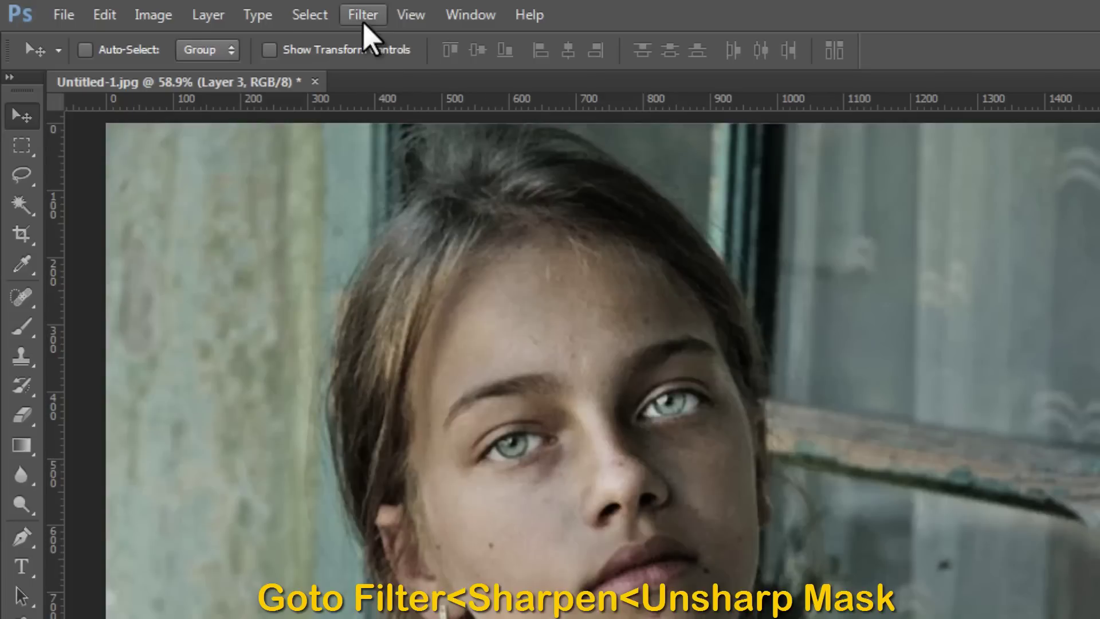
pyautogui.click(258, 11)
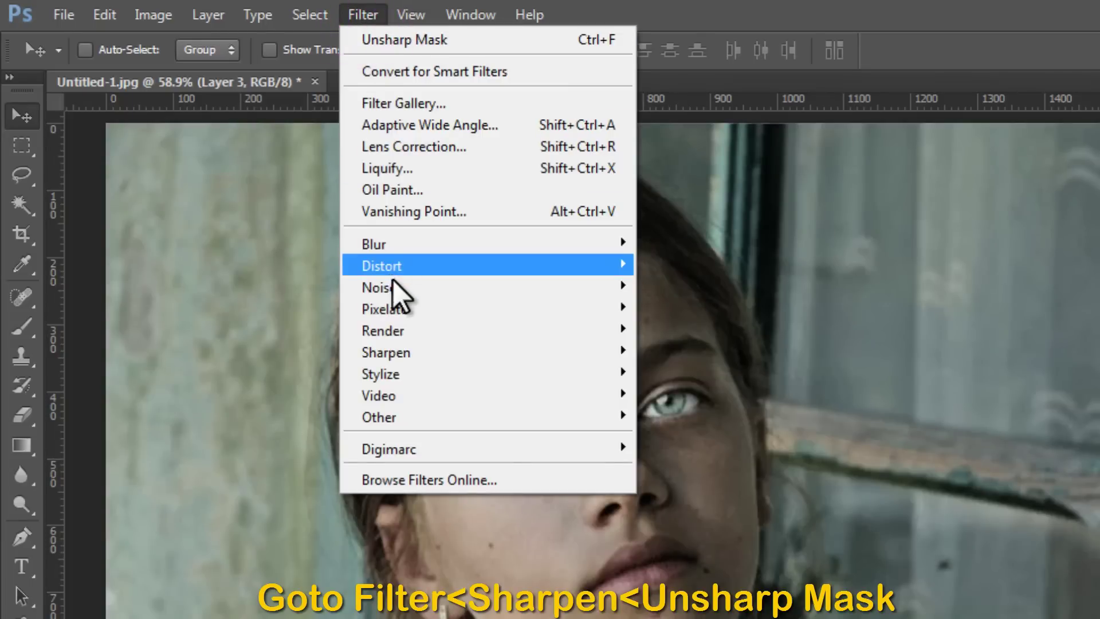
pyautogui.click(404, 353)
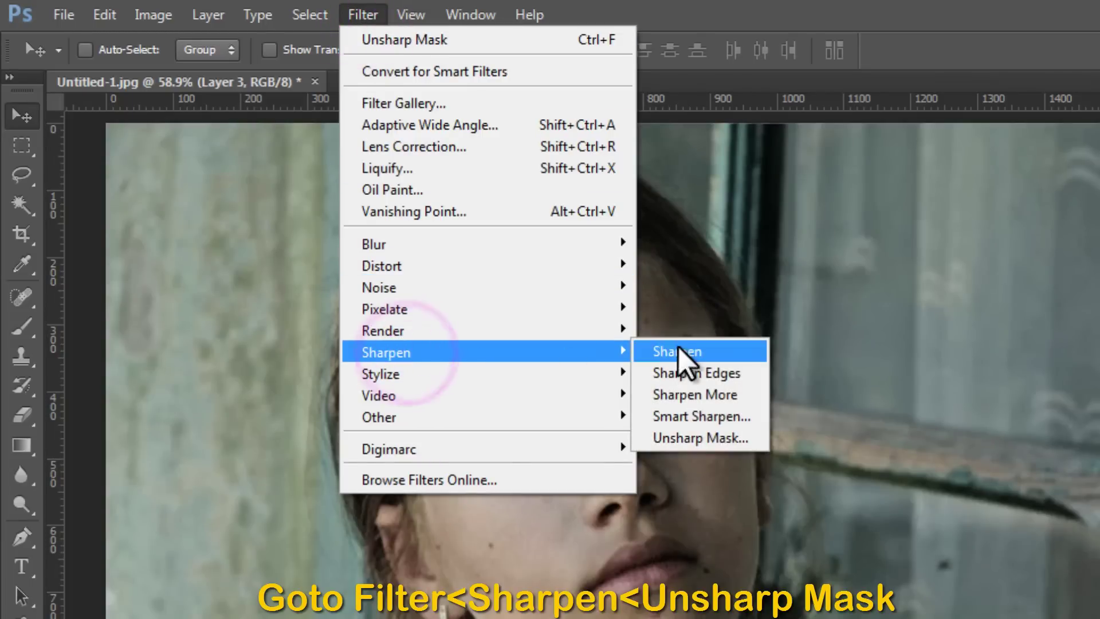
pyautogui.click(697, 438)
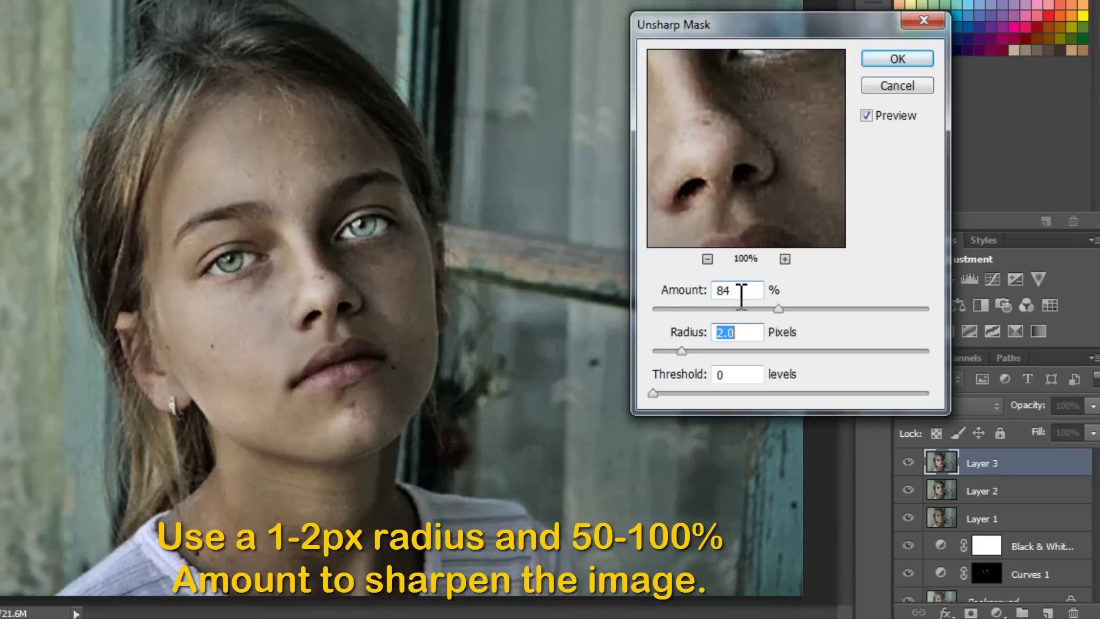
pyautogui.write('0')
pyautogui.press('BackSpace')
pyautogui.click(886, 57)
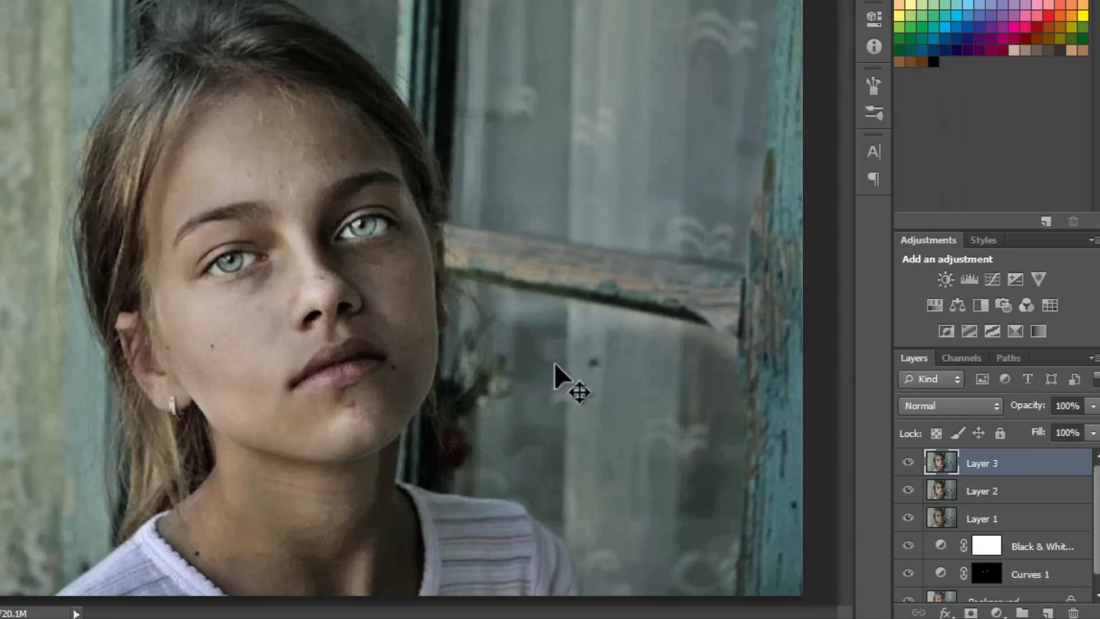
# Set Layer 3's opacity to 75%.
pyautogui.click(1069, 405)
pyautogui.write('75')
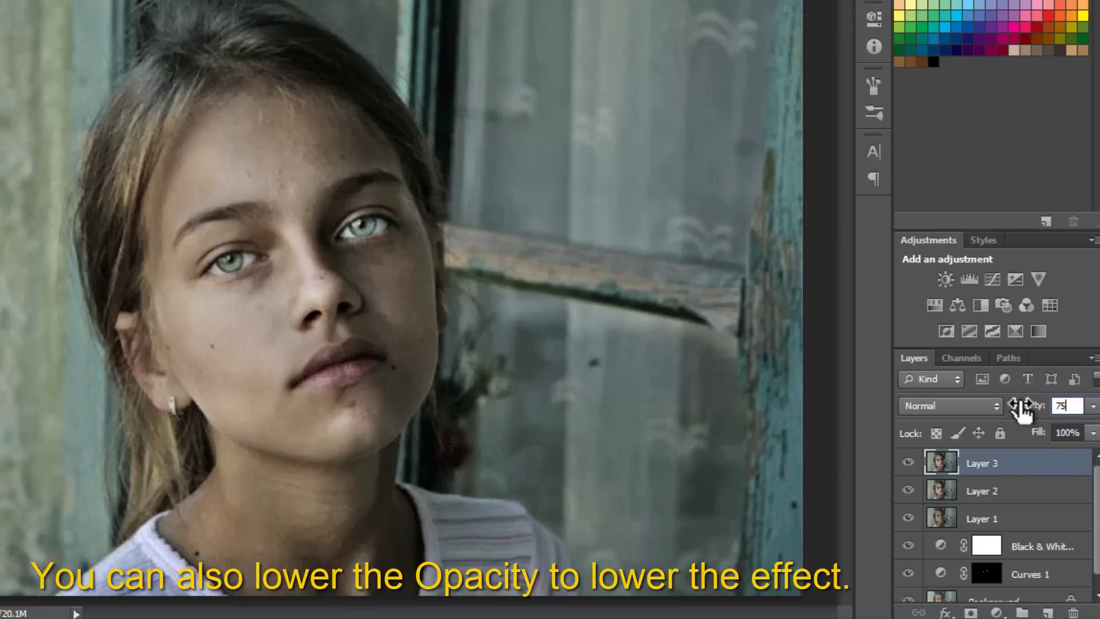
pyautogui.click(1005, 460)
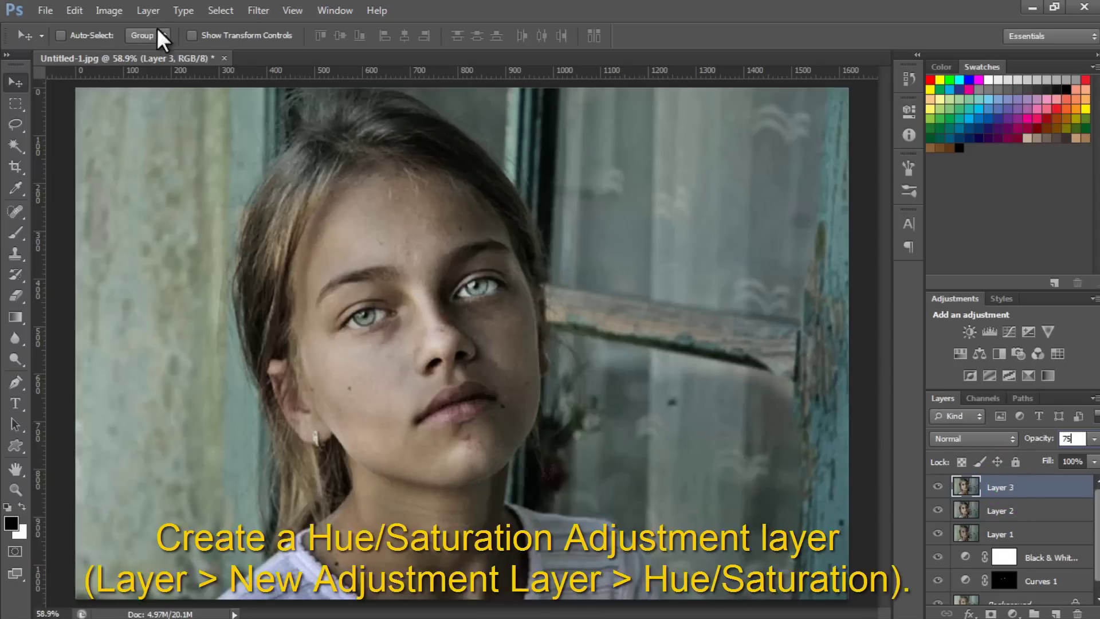
pyautogui.click(152, 12)
pyautogui.moveTo(194, 150)
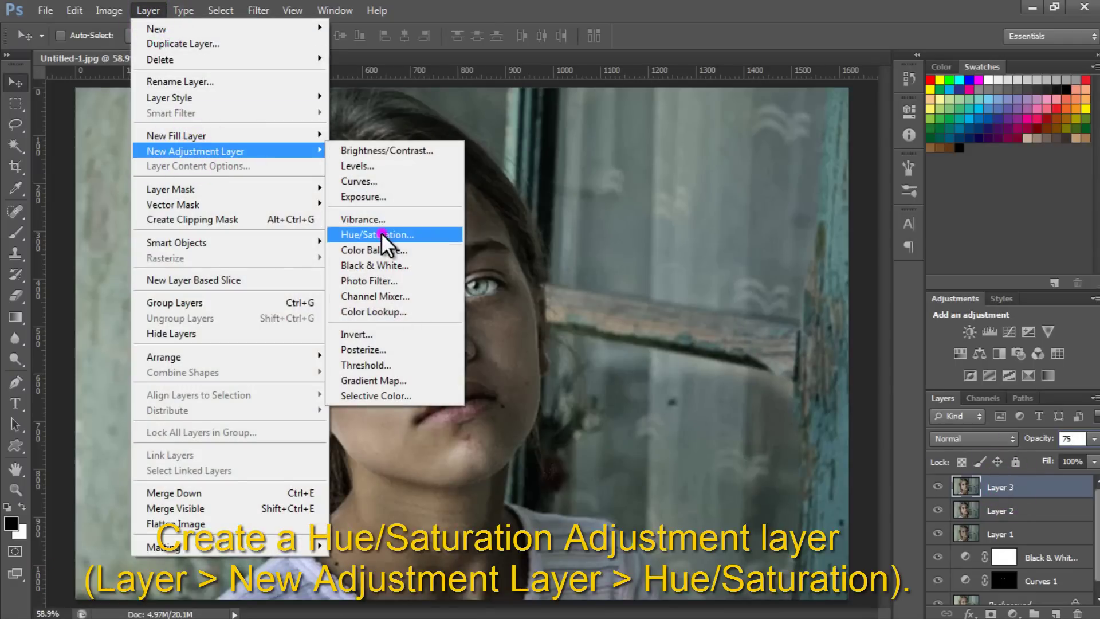
# Add a Hue/Saturation layer with saturation -40 at 75% opacity.
pyautogui.click(380, 234)
pyautogui.click(700, 191)
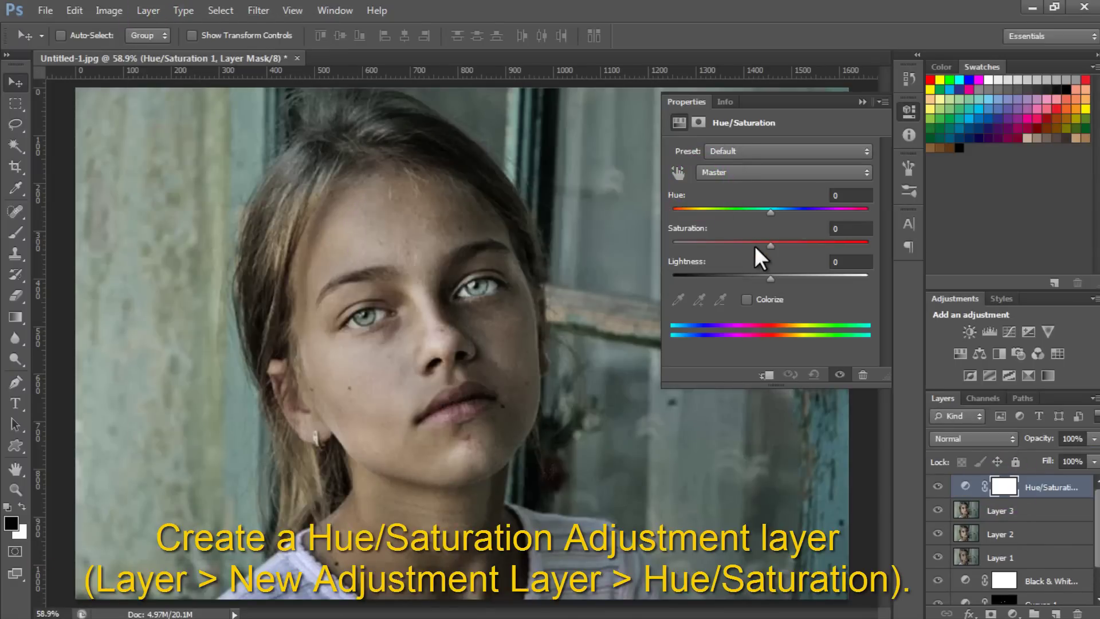
pyautogui.moveTo(771, 244); pyautogui.dragTo(740, 244)
pyautogui.click(853, 228)
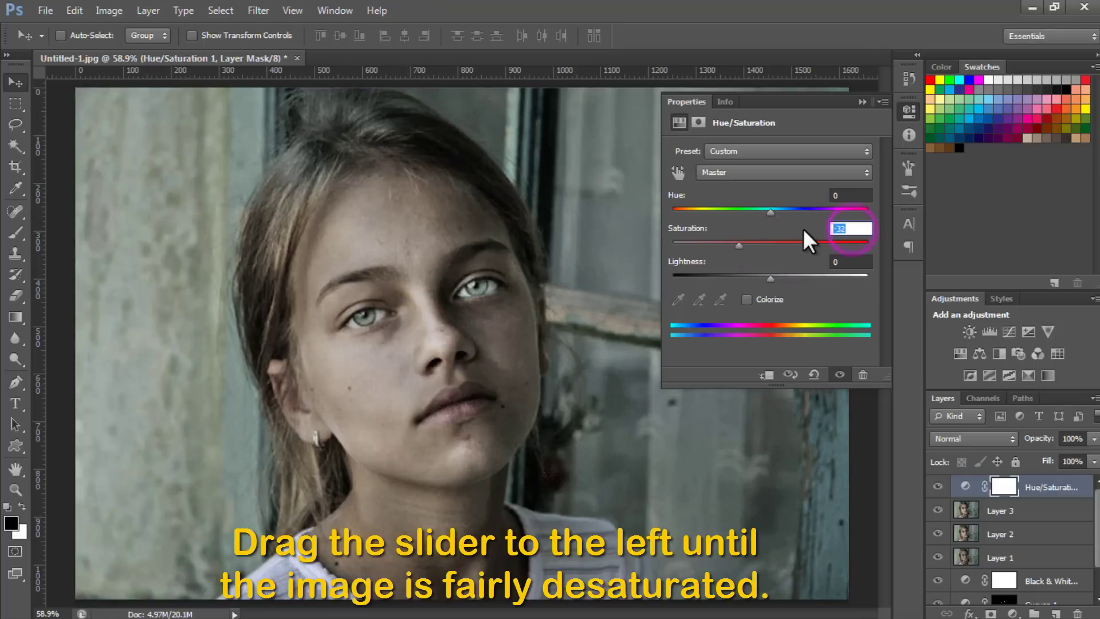
pyautogui.write('-40')
pyautogui.click(859, 103)
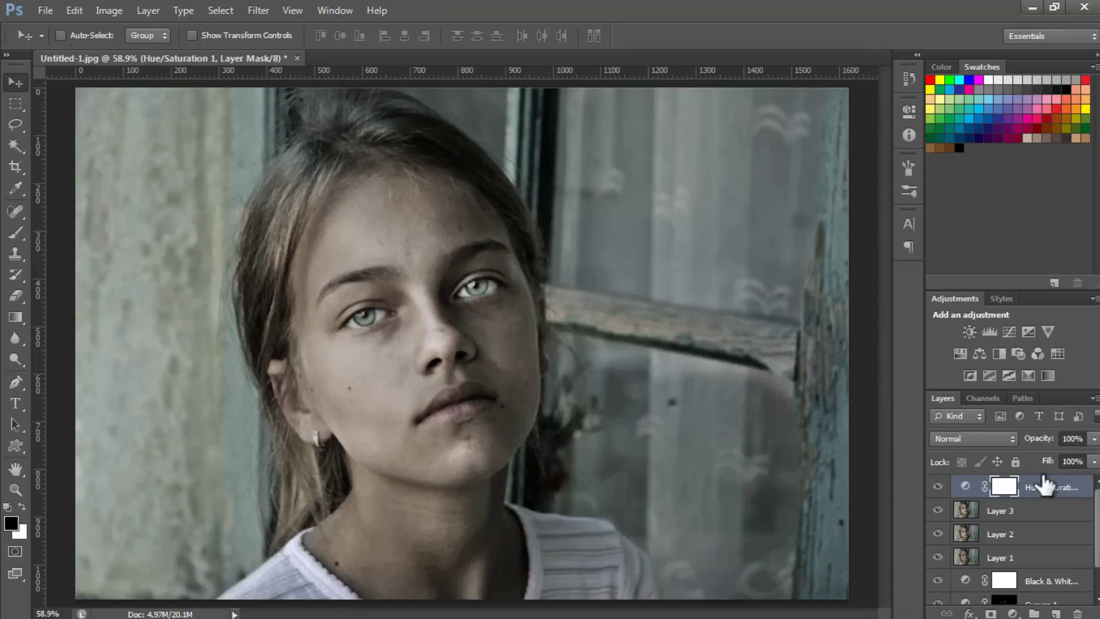
pyautogui.click(1071, 439)
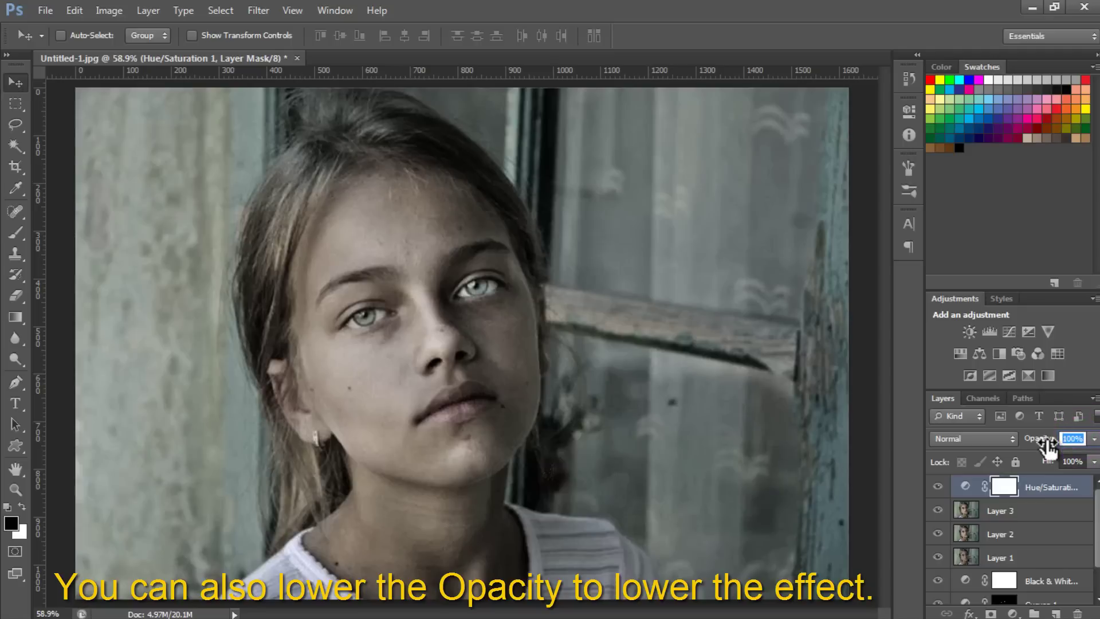
pyautogui.write('75')
pyautogui.press('Return')
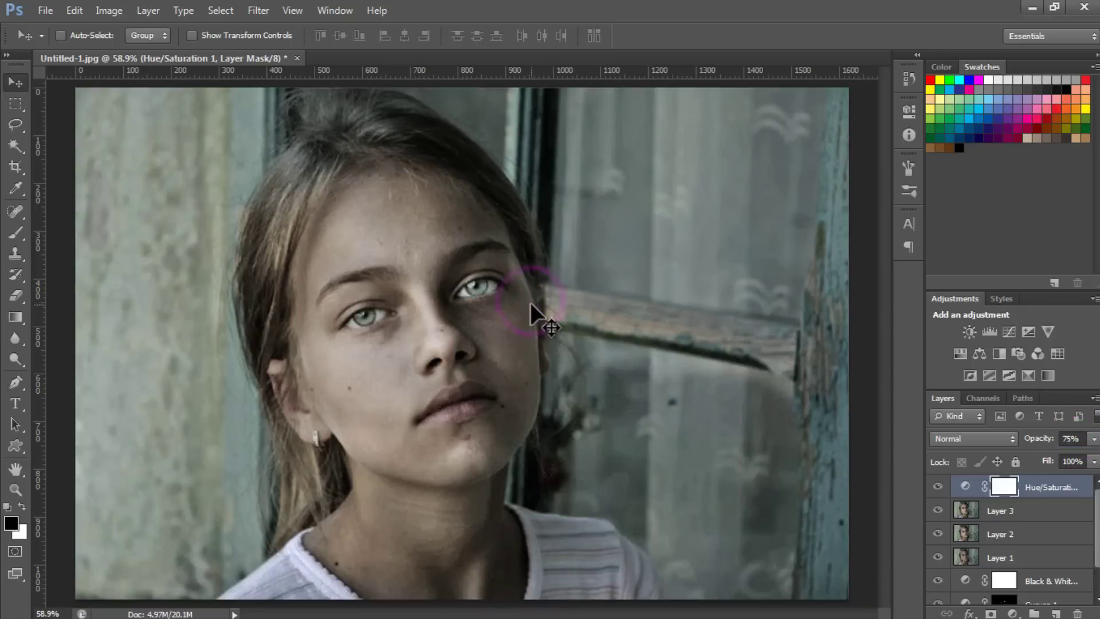
# Add a black-to-white Gradient Map 1 in Soft Light at 75% opacity.
pyautogui.click(140, 8)
pyautogui.moveTo(194, 151)
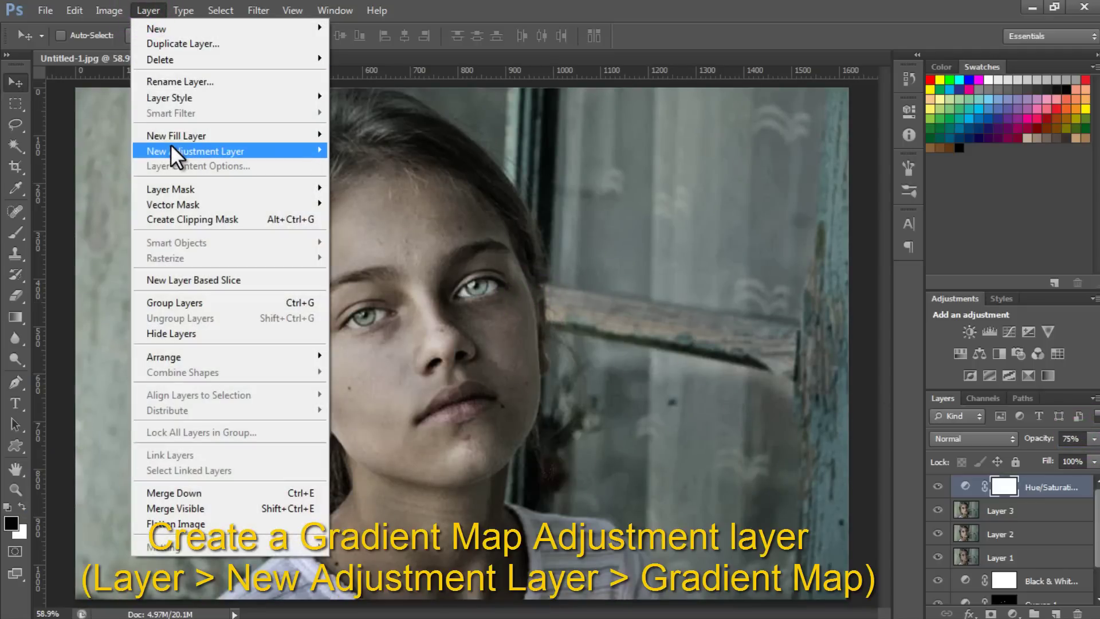
pyautogui.click(410, 380)
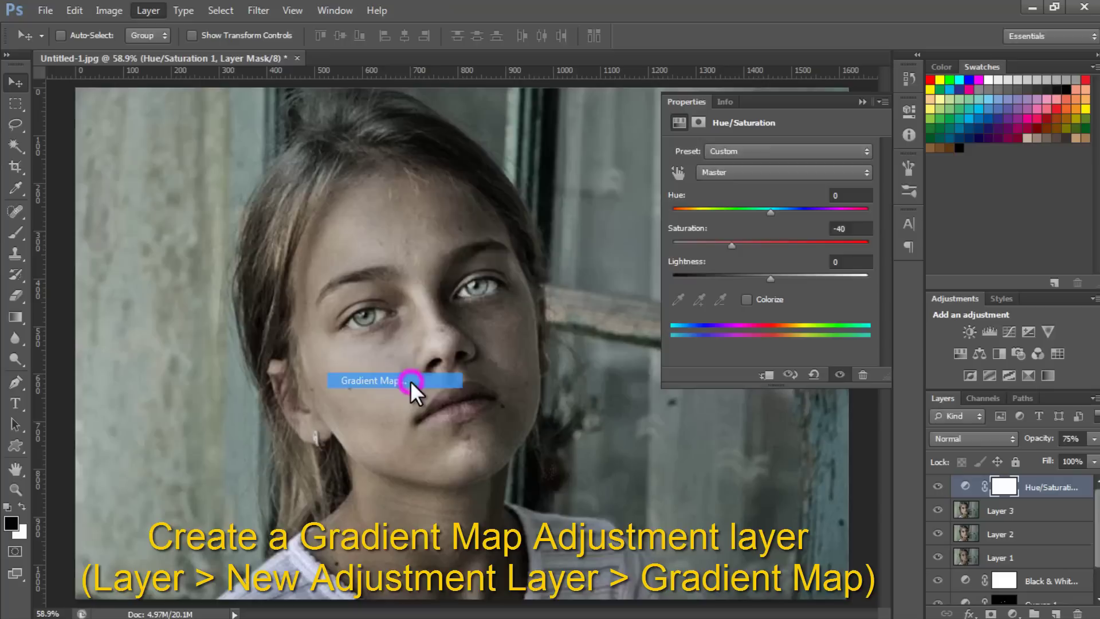
pyautogui.click(670, 192)
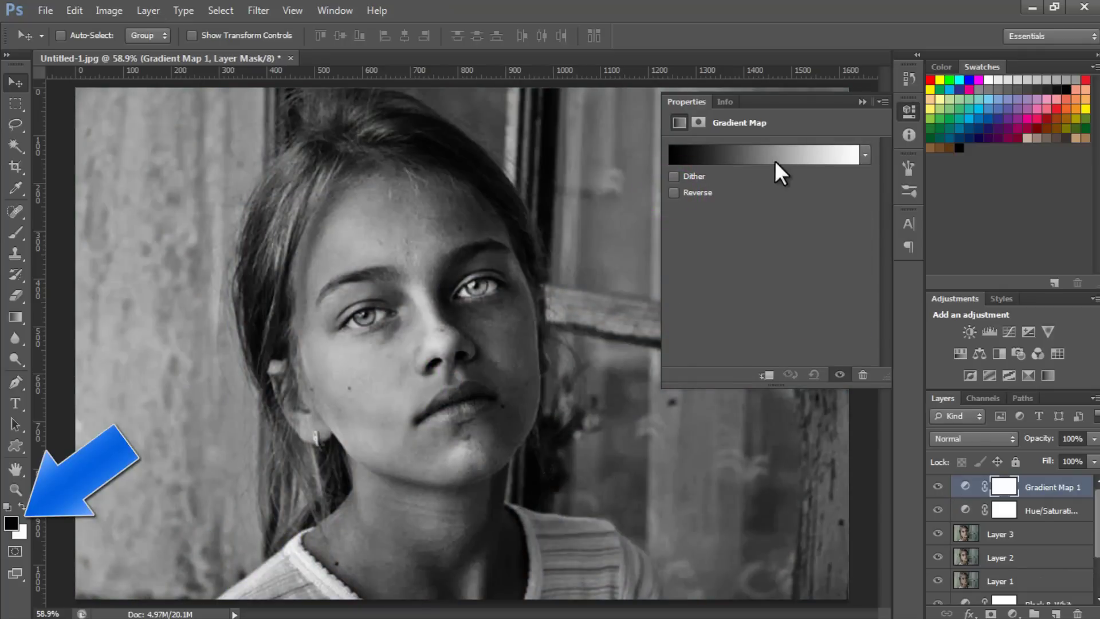
pyautogui.click(860, 102)
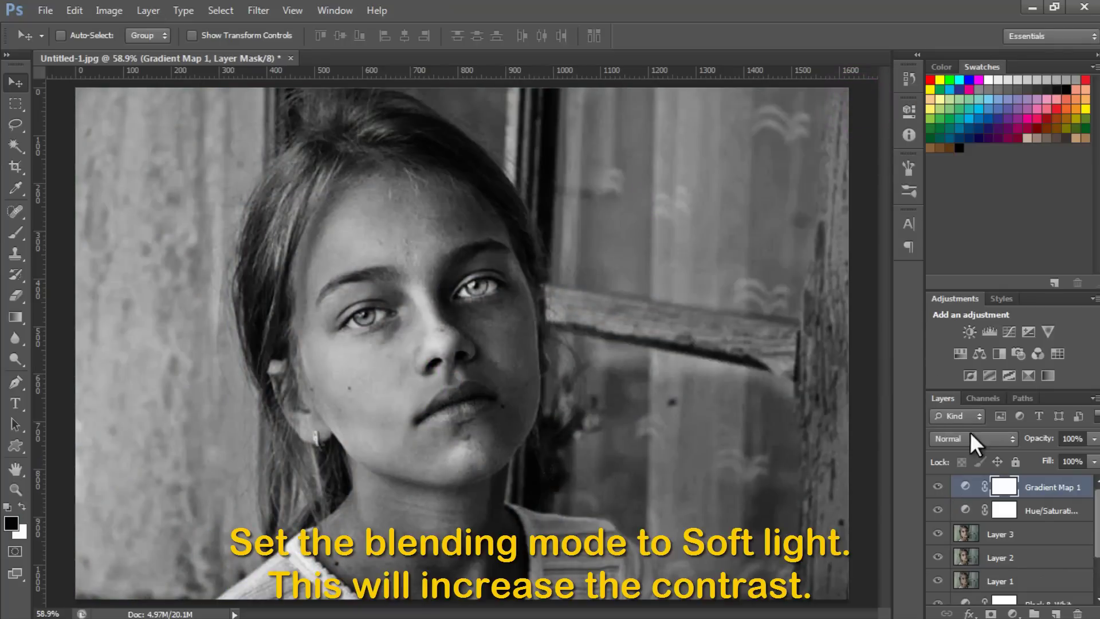
pyautogui.click(997, 438)
pyautogui.click(946, 229)
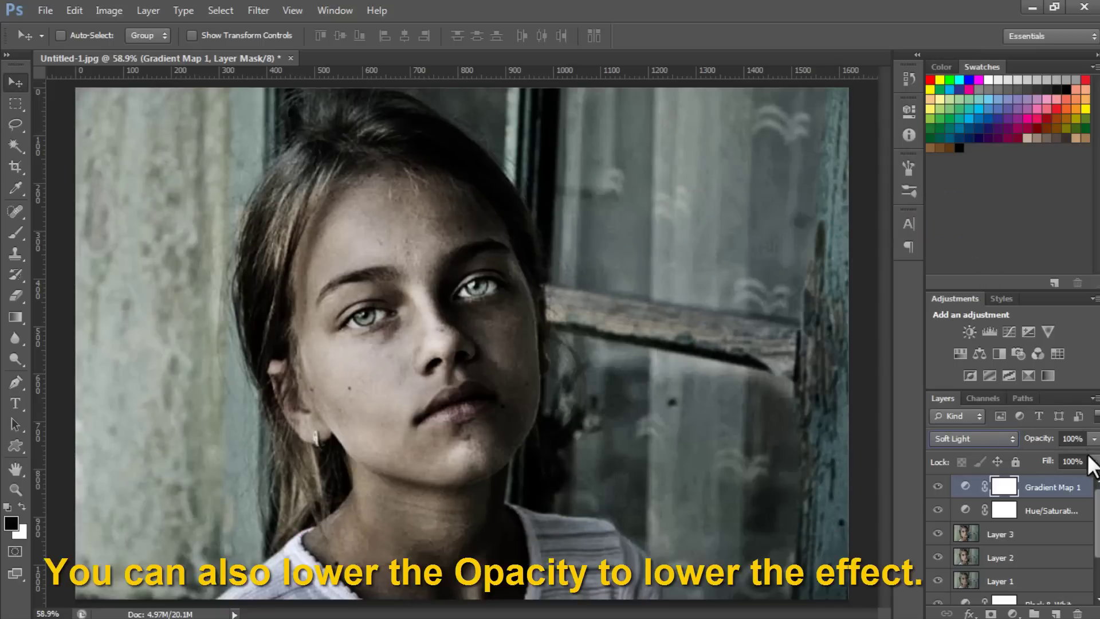
pyautogui.click(1071, 439)
pyautogui.write('75')
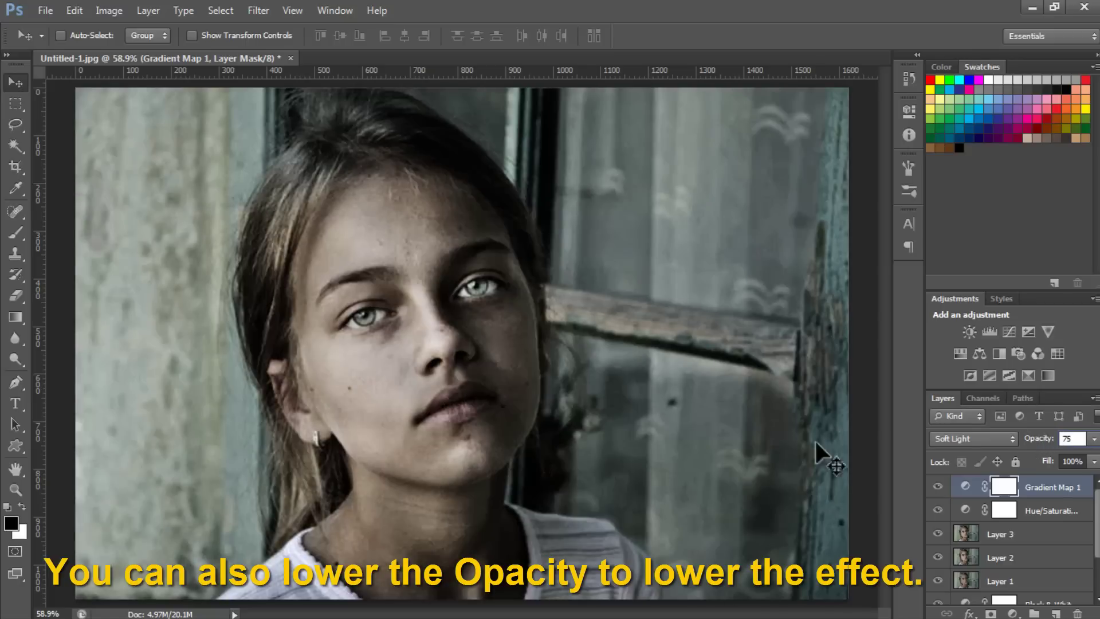
pyautogui.click(491, 430)
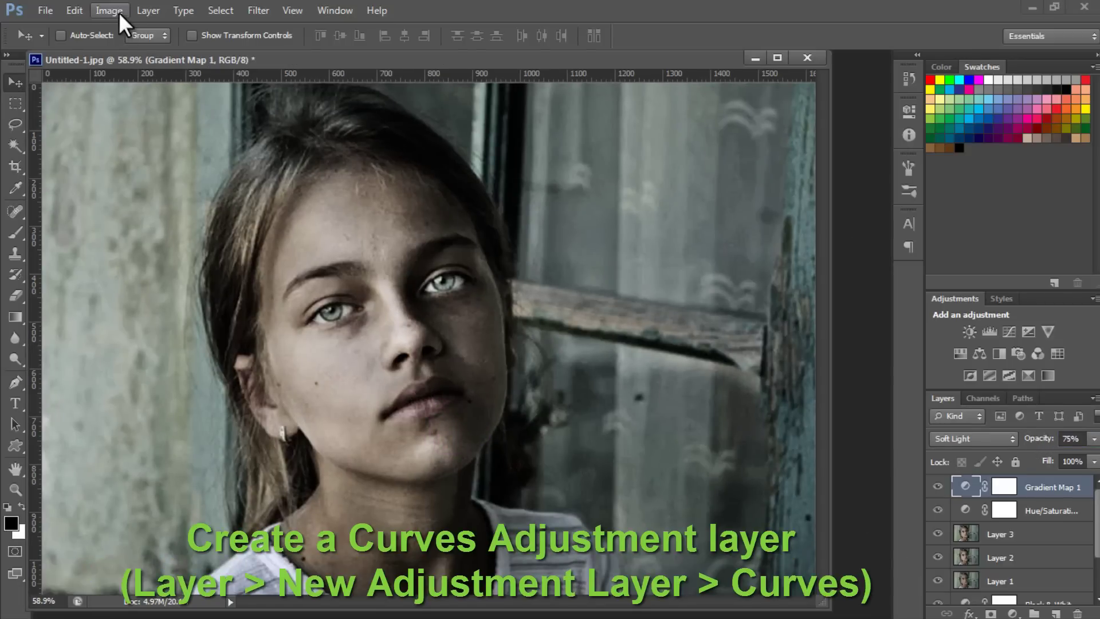
# Add a Curves 2 layer with the highlight point shifted left, at 75% opacity.
pyautogui.click(149, 10)
pyautogui.moveTo(195, 150)
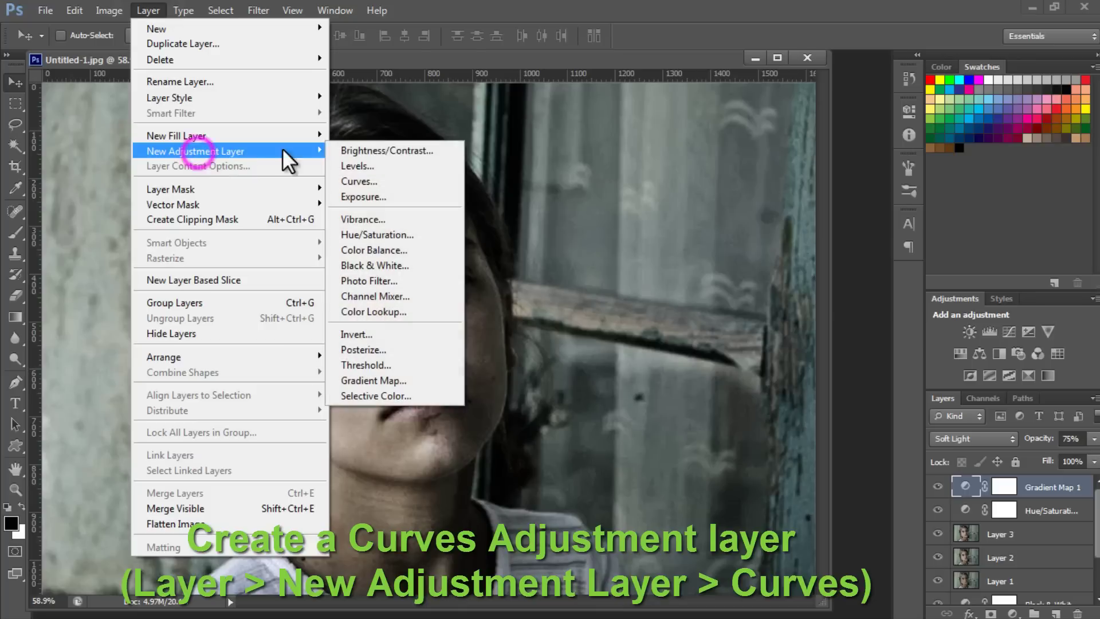
pyautogui.click(361, 180)
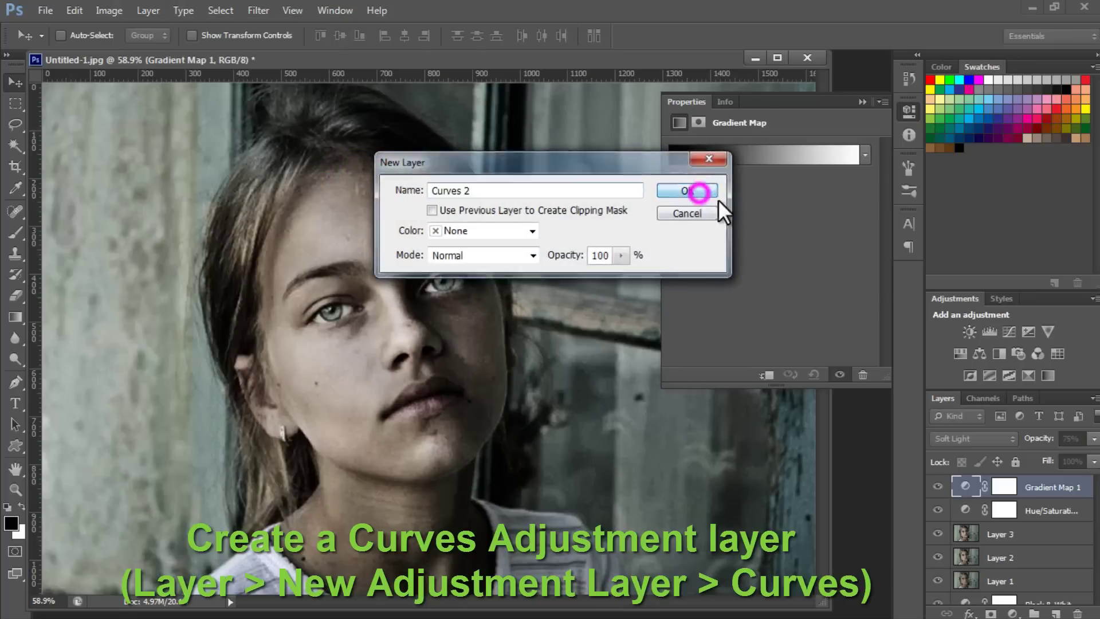
pyautogui.click(700, 190)
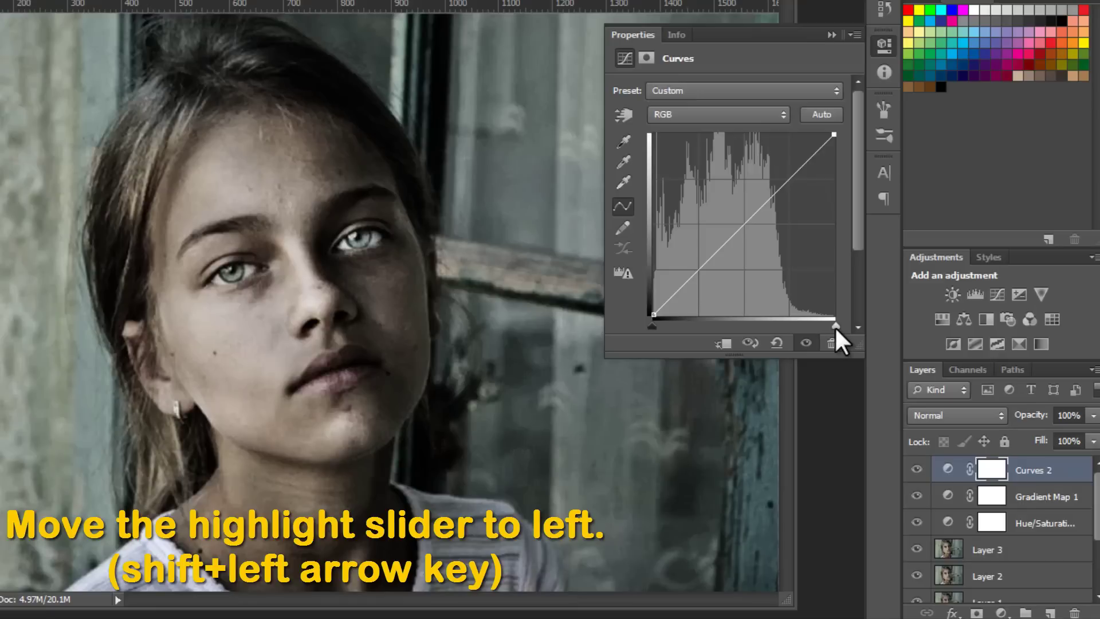
pyautogui.hotkey('shift', 'Left')
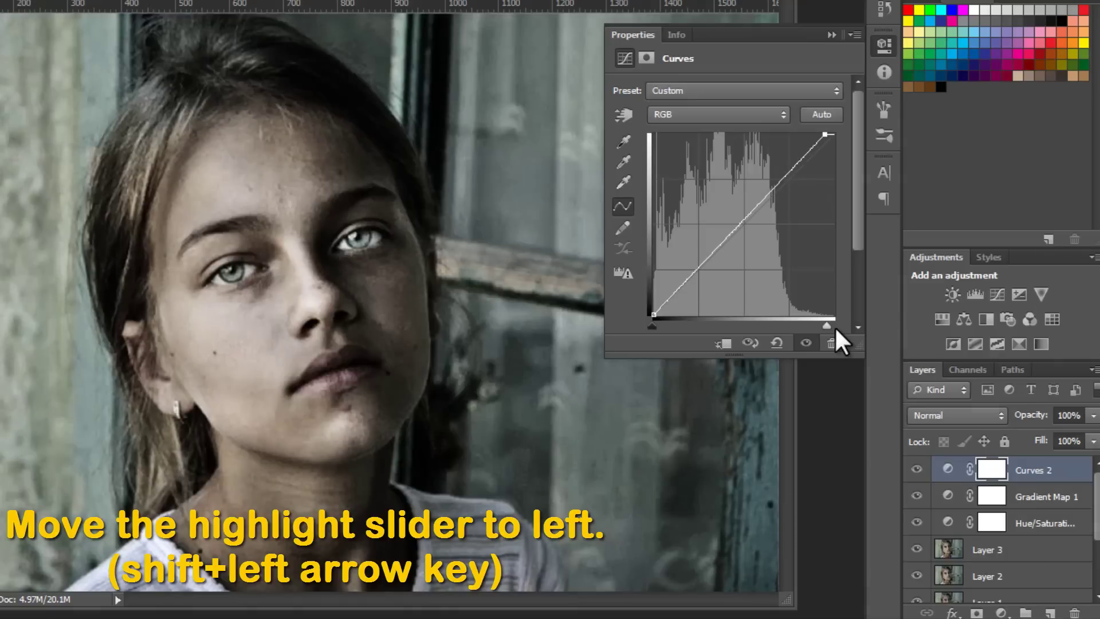
pyautogui.hotkey('shift', 'Left')
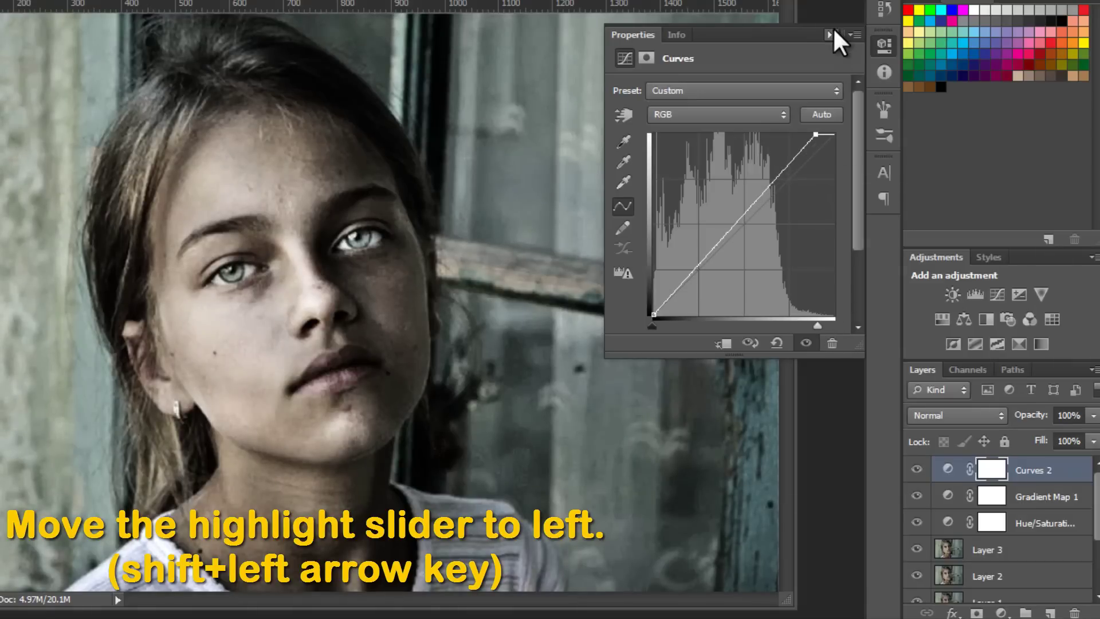
pyautogui.click(831, 33)
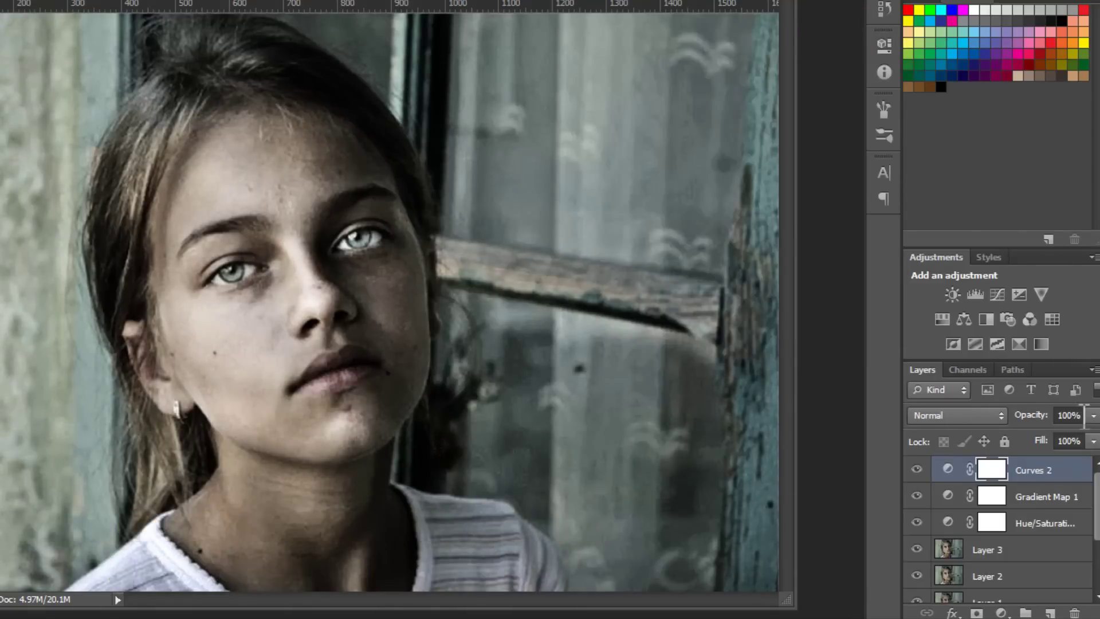
pyautogui.click(1016, 409)
pyautogui.write('75')
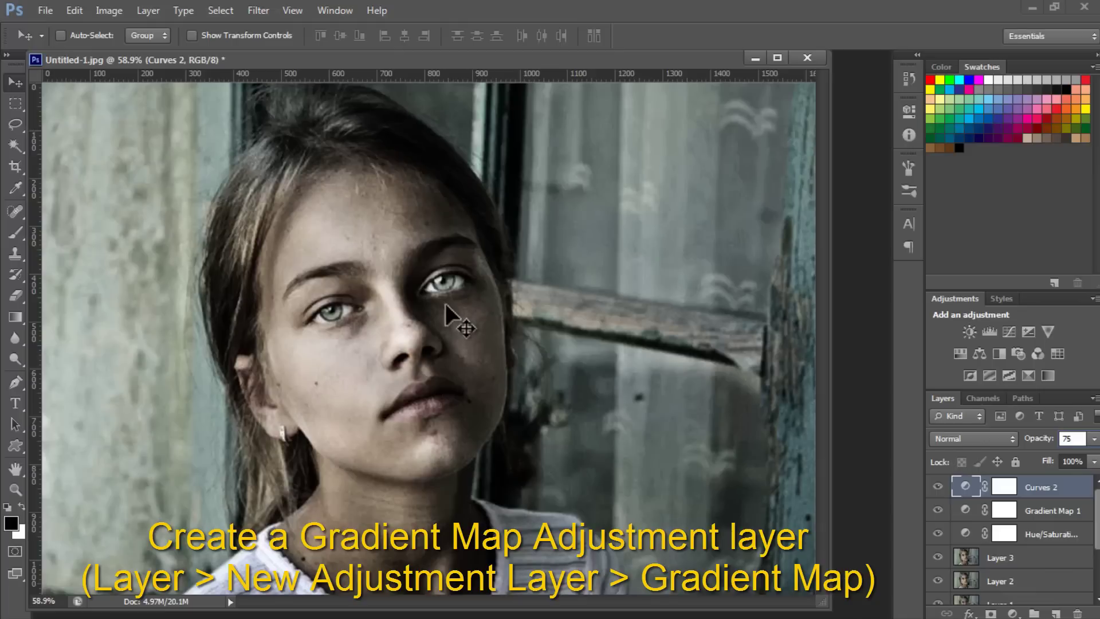
# Add a Violet, Orange Gradient Map 2 in Soft Light at 75% opacity.
pyautogui.click(148, 10)
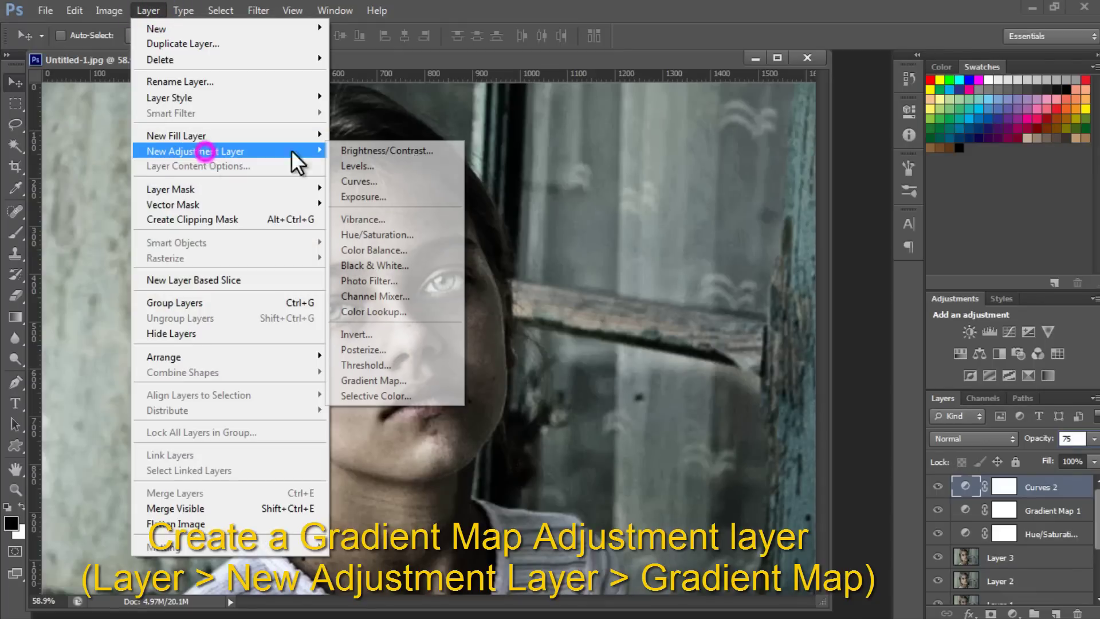
pyautogui.click(393, 378)
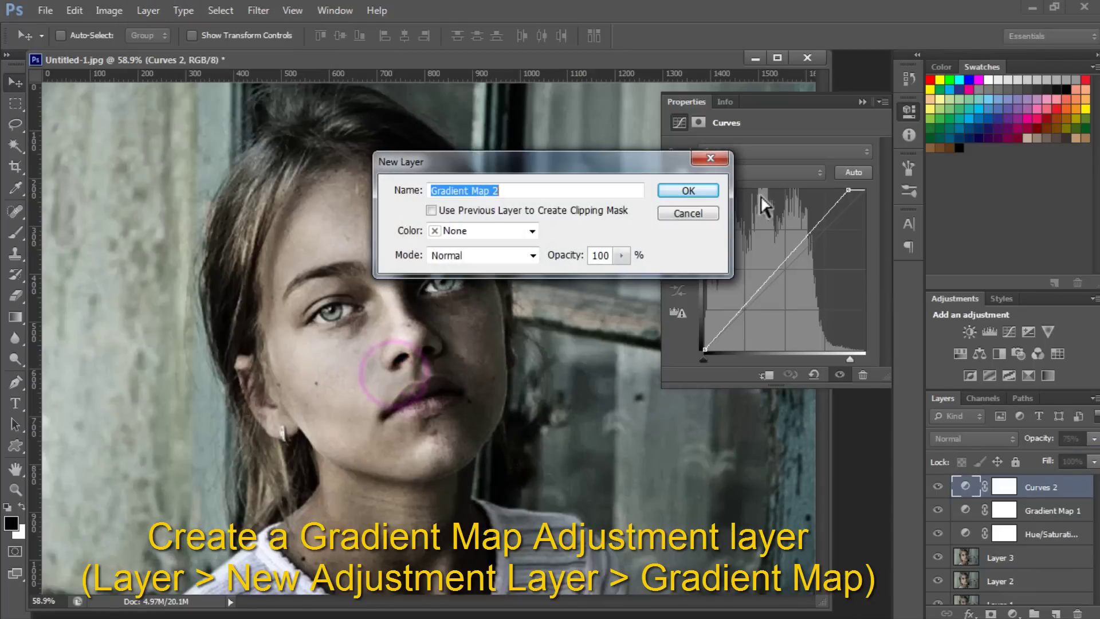
pyautogui.click(688, 190)
pyautogui.click(788, 158)
pyautogui.click(773, 101)
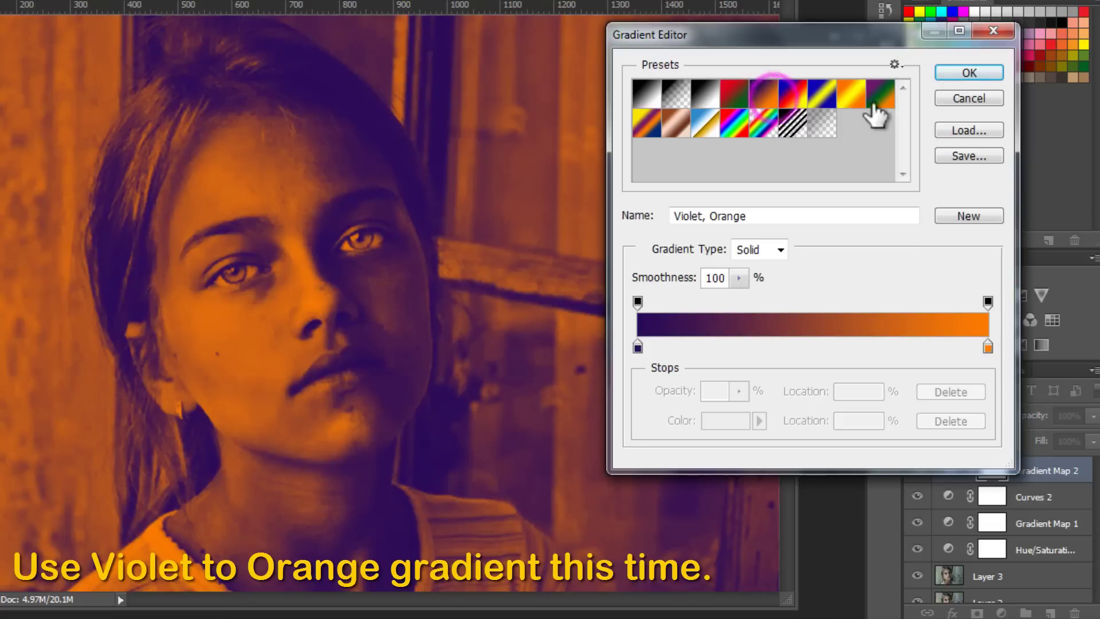
pyautogui.click(956, 73)
pyautogui.click(832, 37)
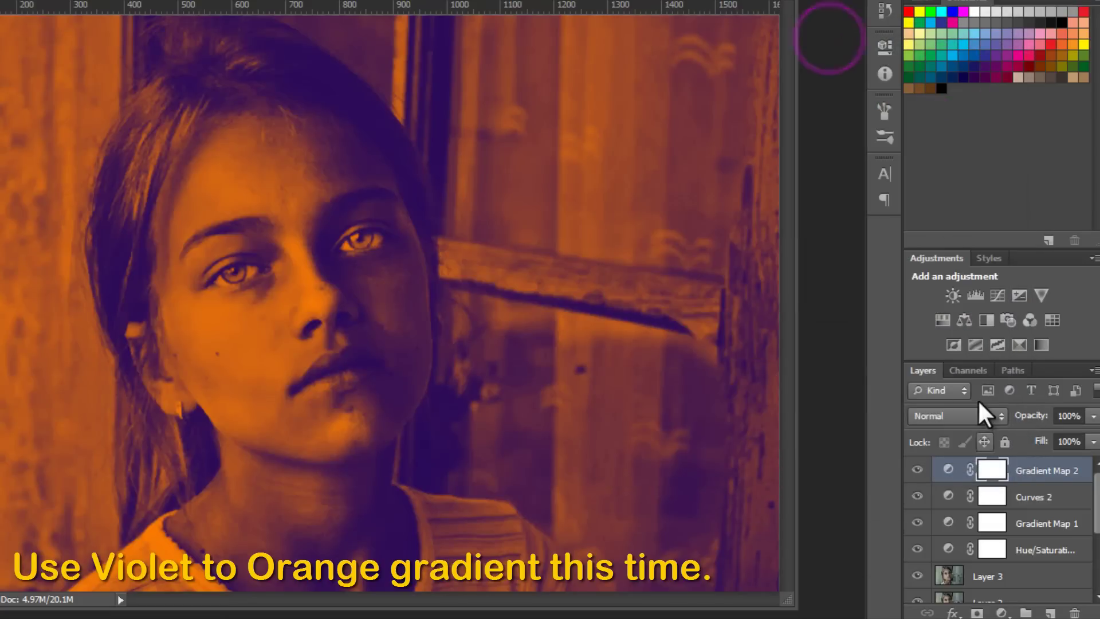
pyautogui.click(988, 416)
pyautogui.click(929, 179)
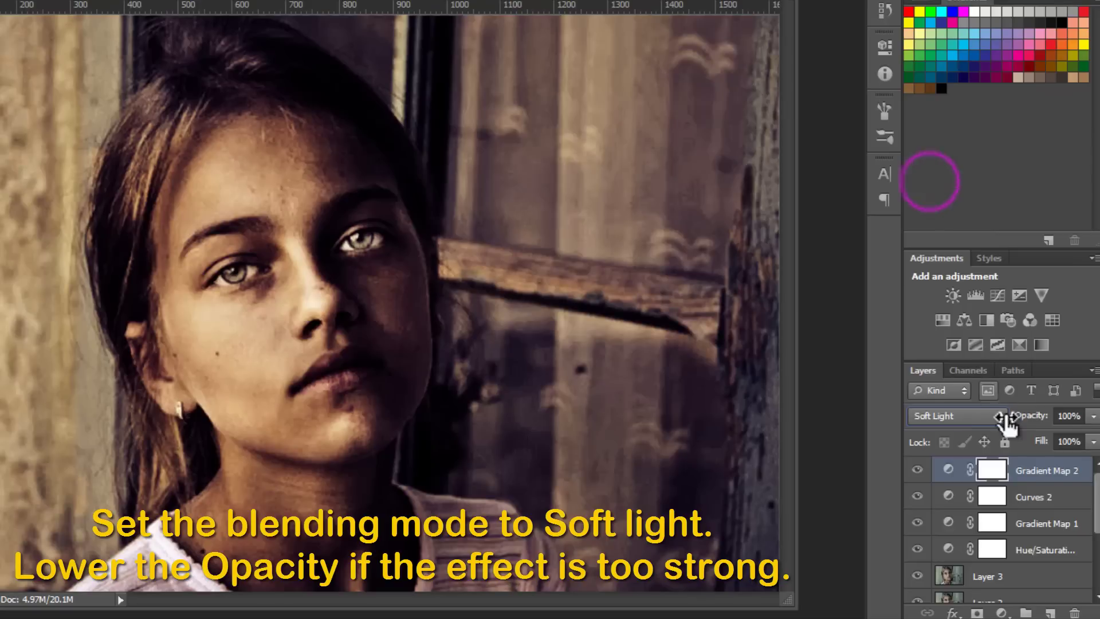
pyautogui.press('Tab')
pyautogui.write('75')
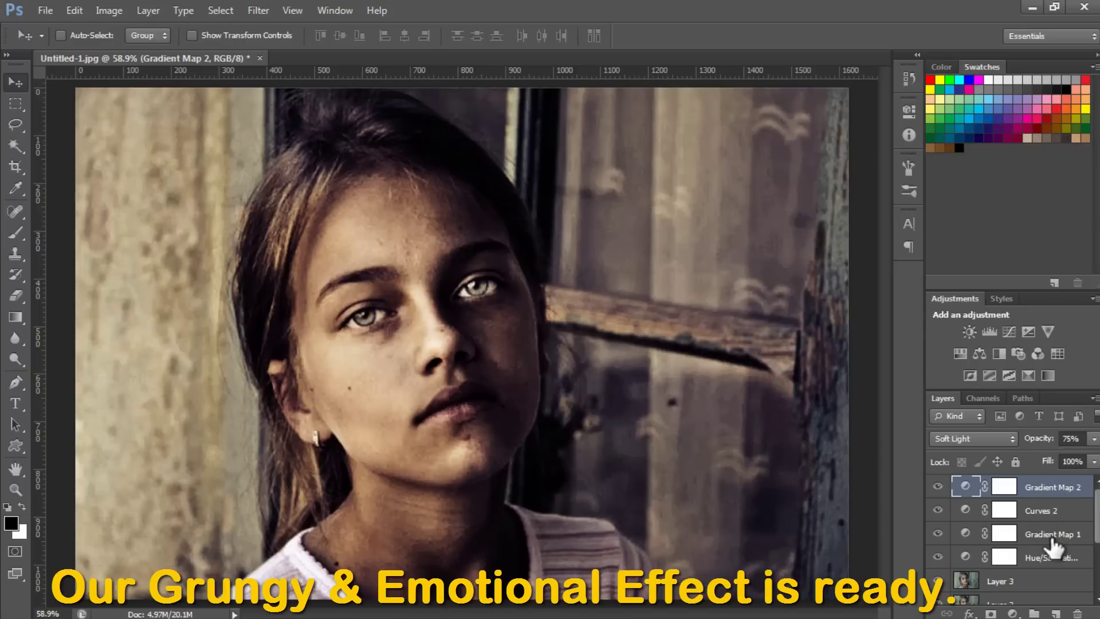
# Group the layers from Gradient Map 2 down to Curves 1 into Group 1.
pyautogui.scroll(-5, 1048, 556)
pyautogui.keyDown('shift'); pyautogui.click(1031, 573); pyautogui.keyUp('shift')
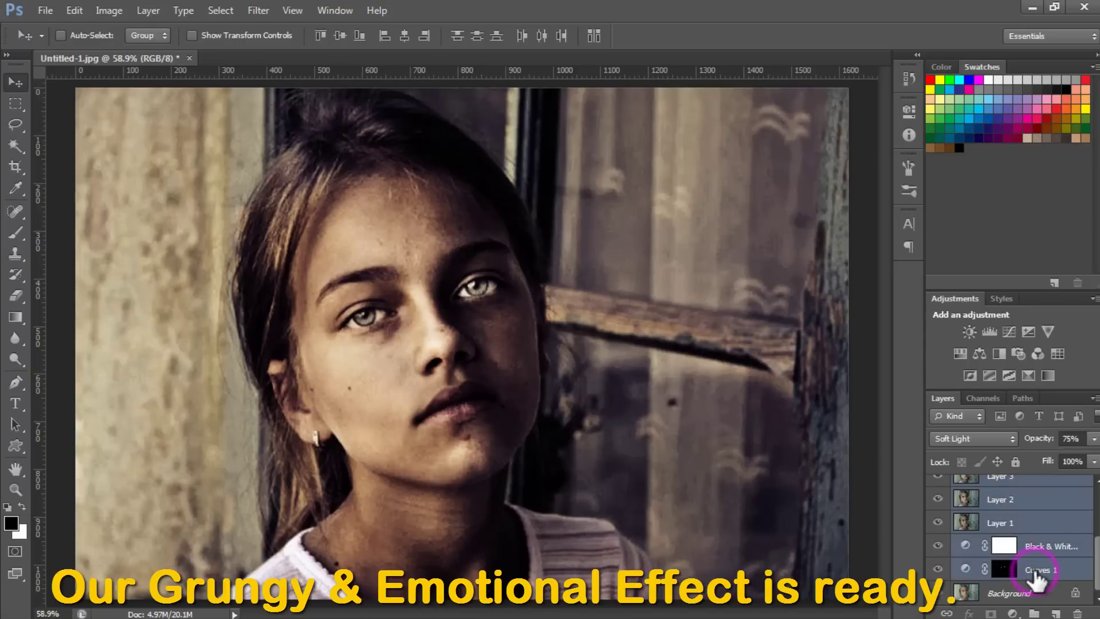
pyautogui.hotkey('ctrl', 'g')
# Toggle Group 1's visibility to compare the edited portrait with the original.
pyautogui.click(937, 485)
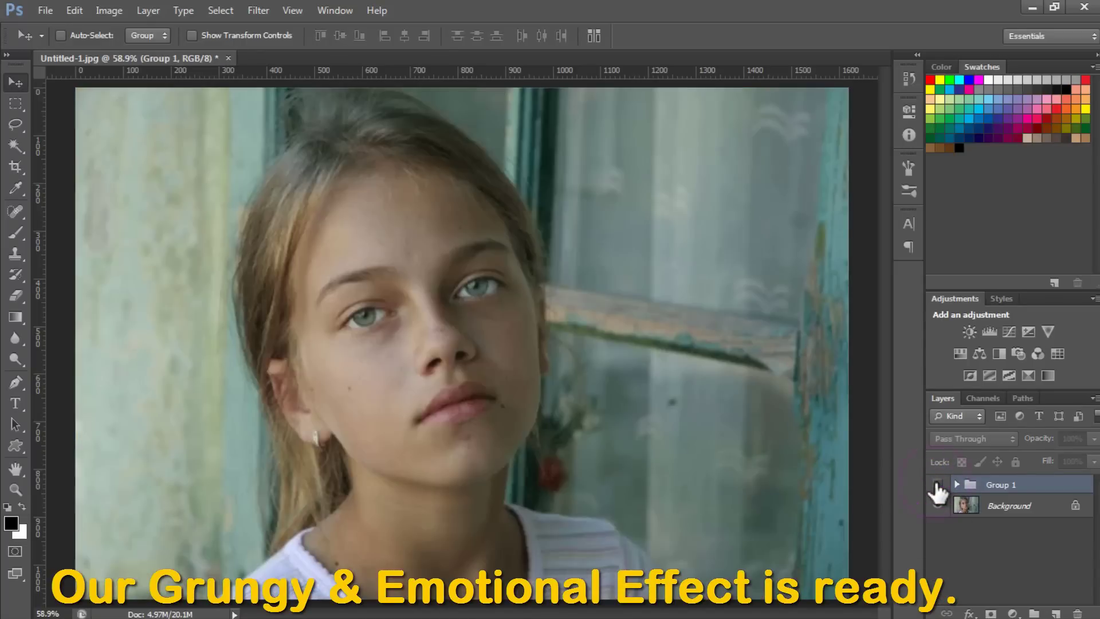
pyautogui.click(937, 485)
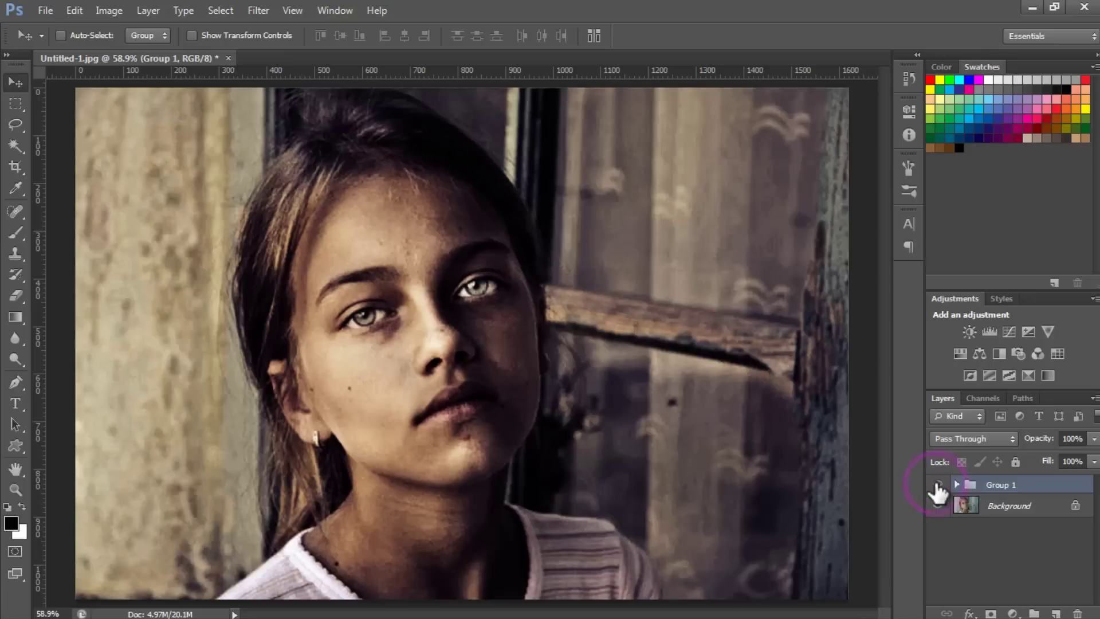
pyautogui.click(937, 484)
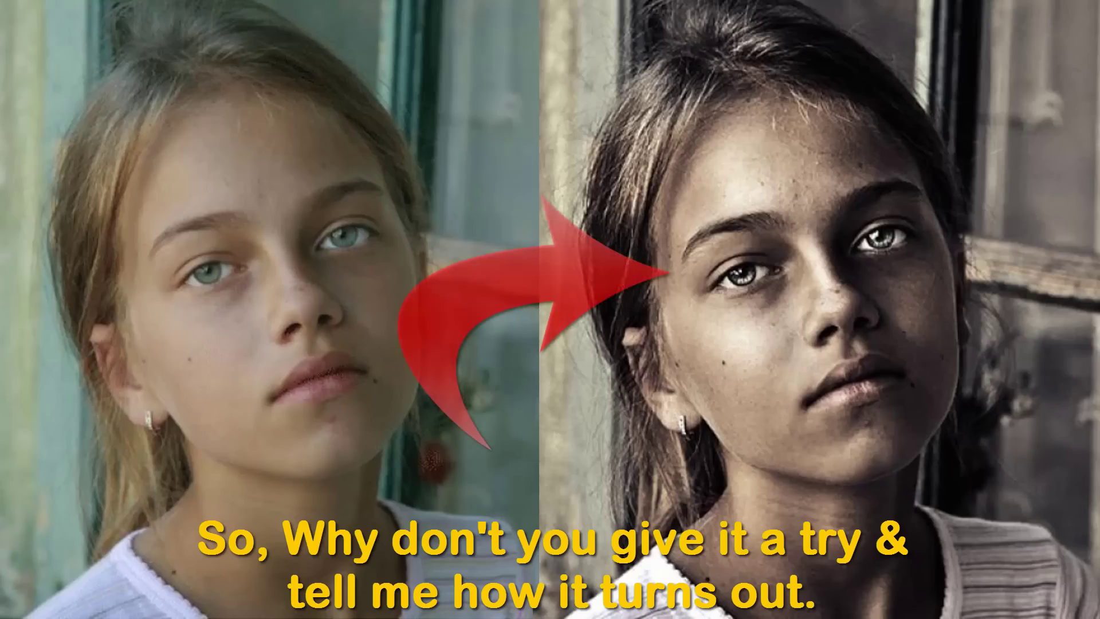